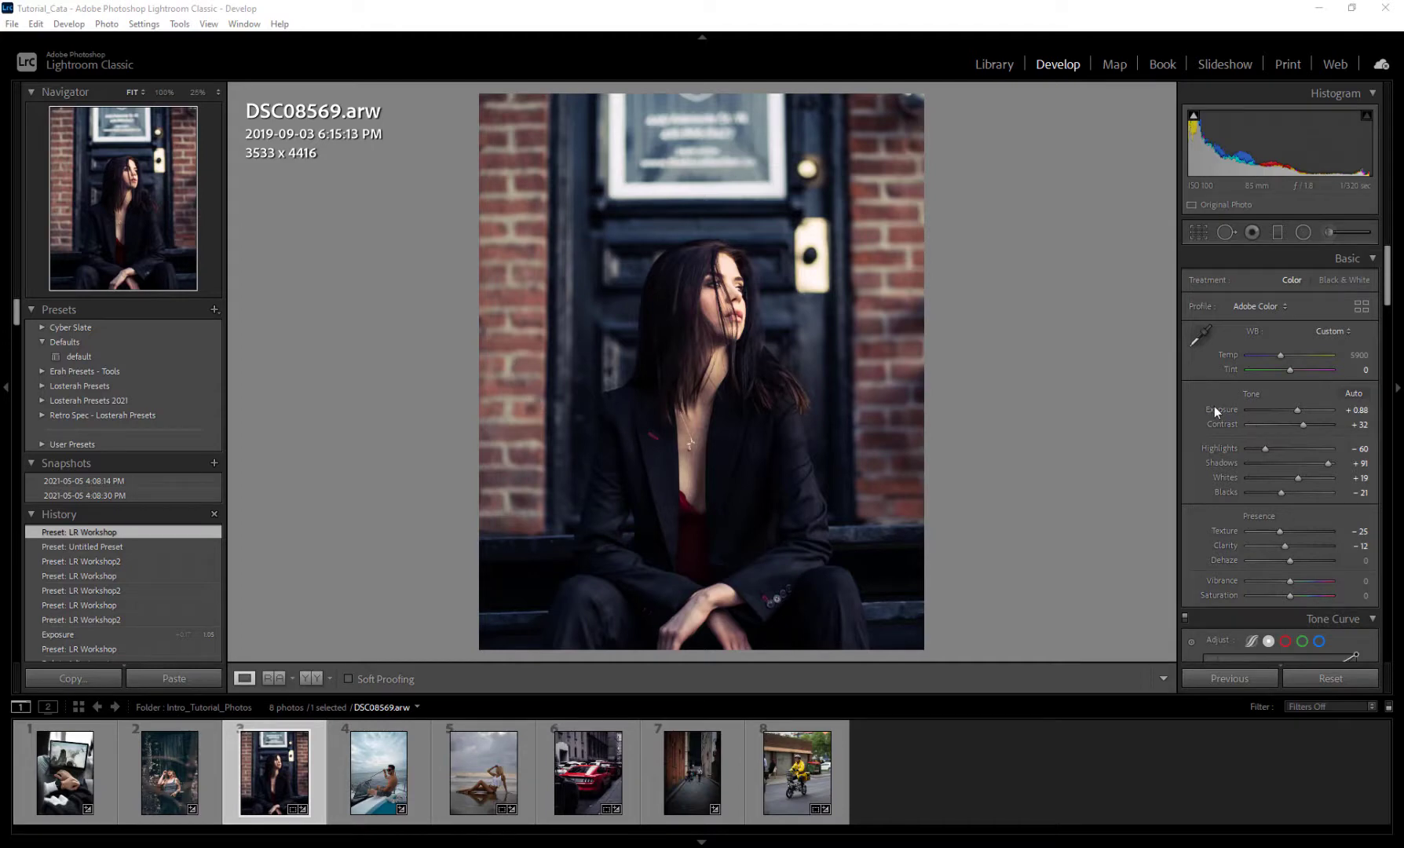
scroll(1206, 385, down, 10)
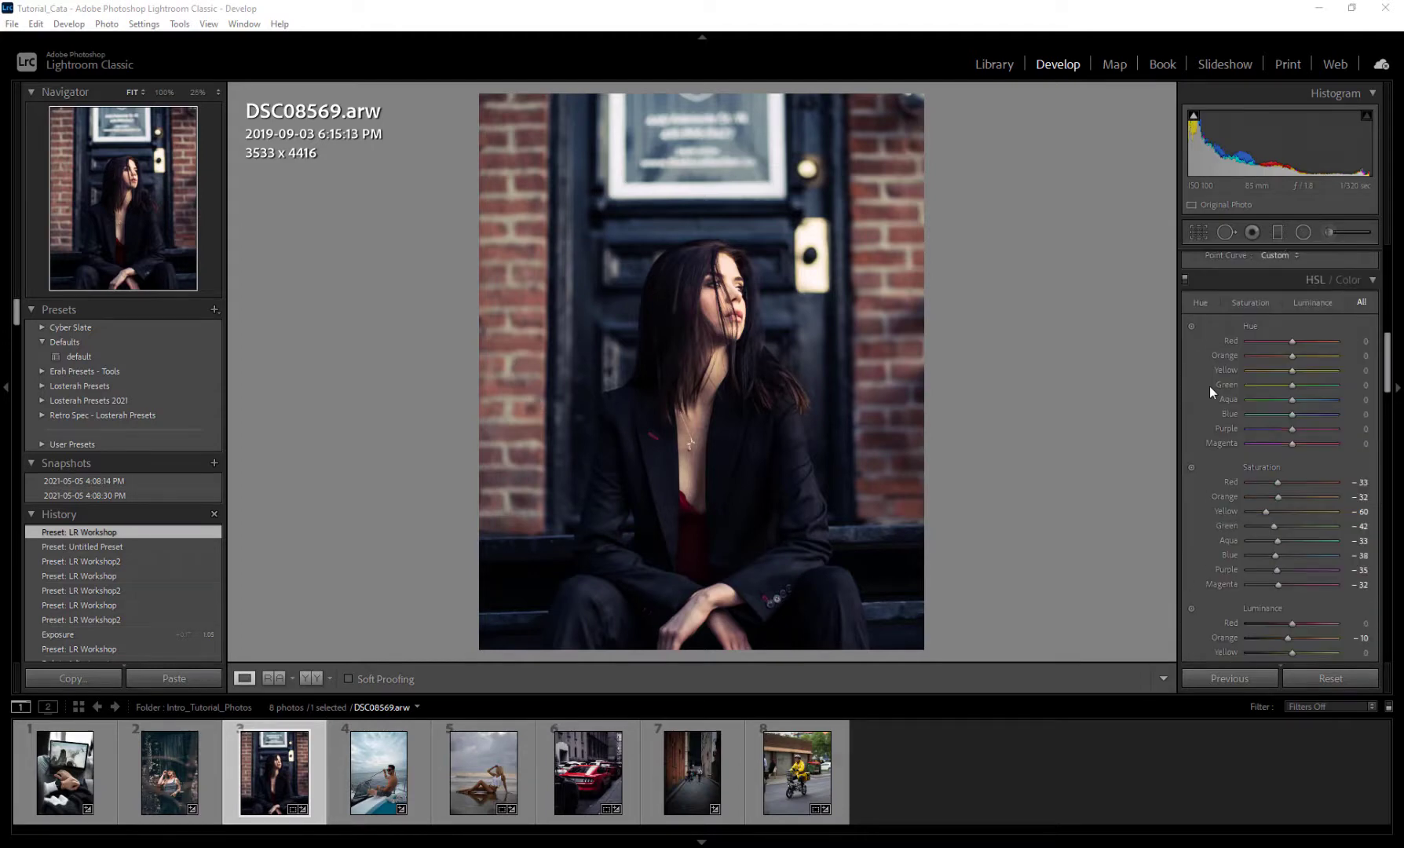
scroll(1208, 385, down, 10)
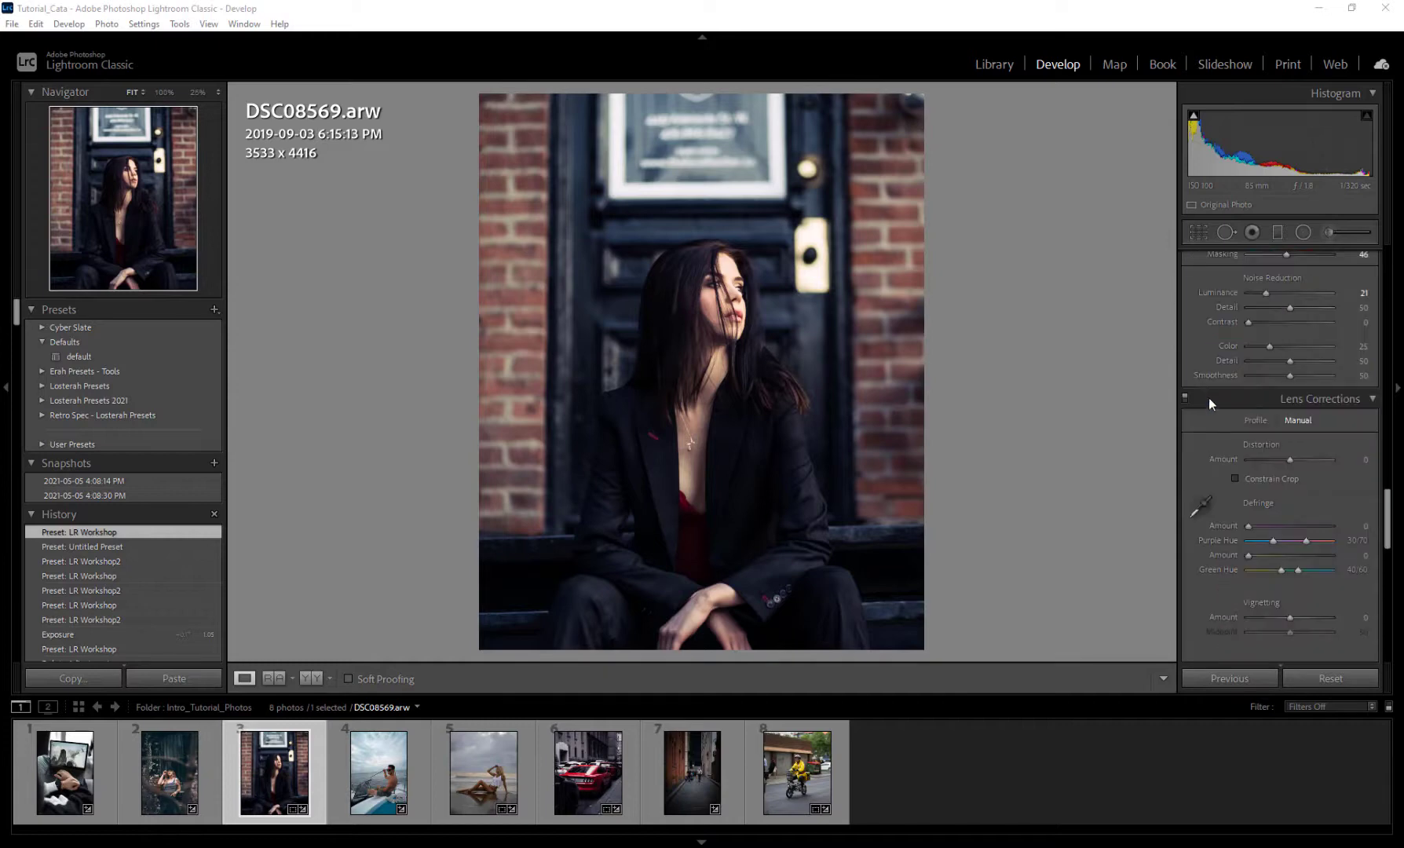
scroll(1206, 425, up, 20)
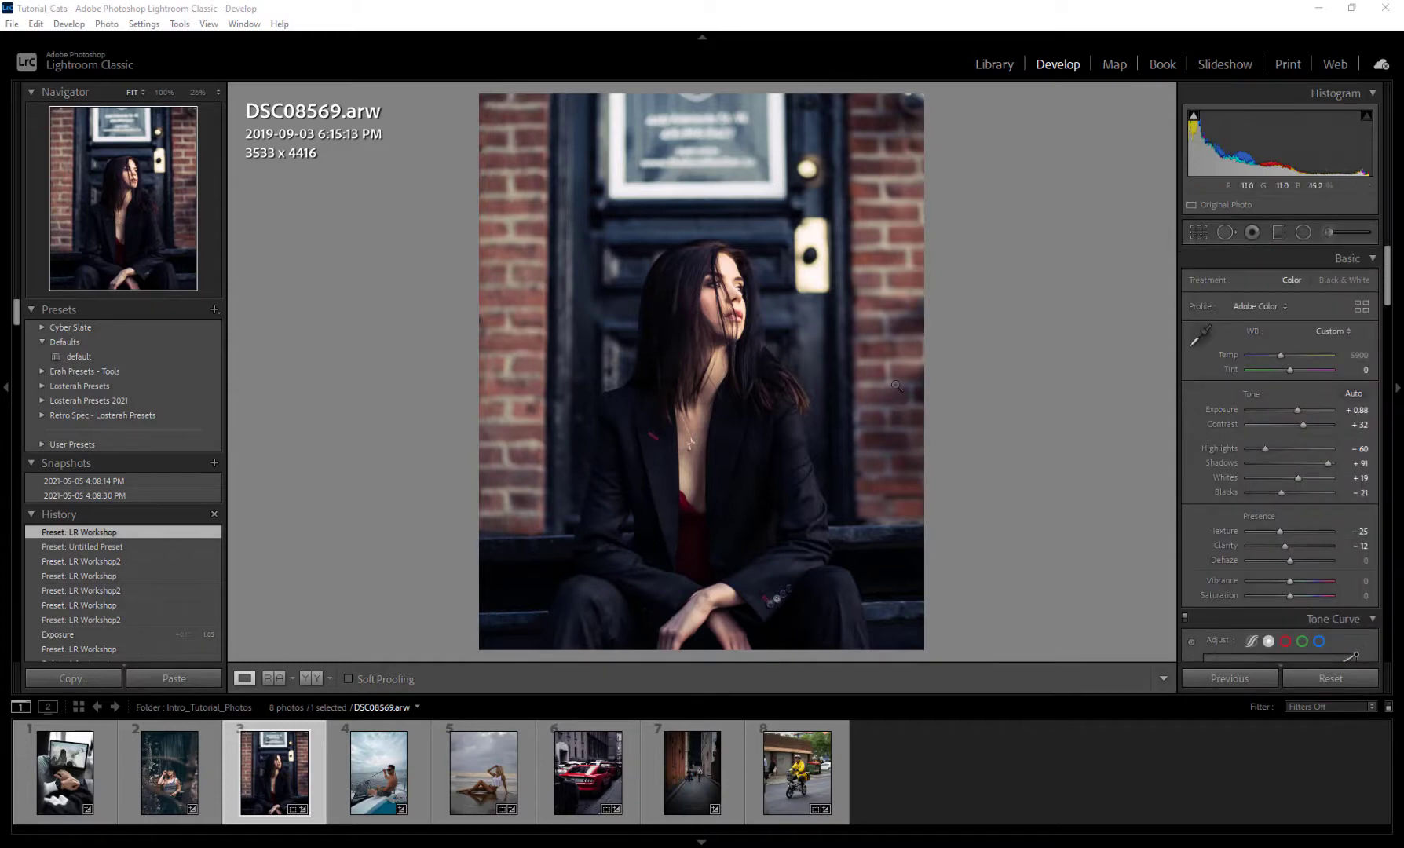
Step: Start a new develop preset named LR_workshop and place it in a new preset group called LR_Workshop
click(213, 310)
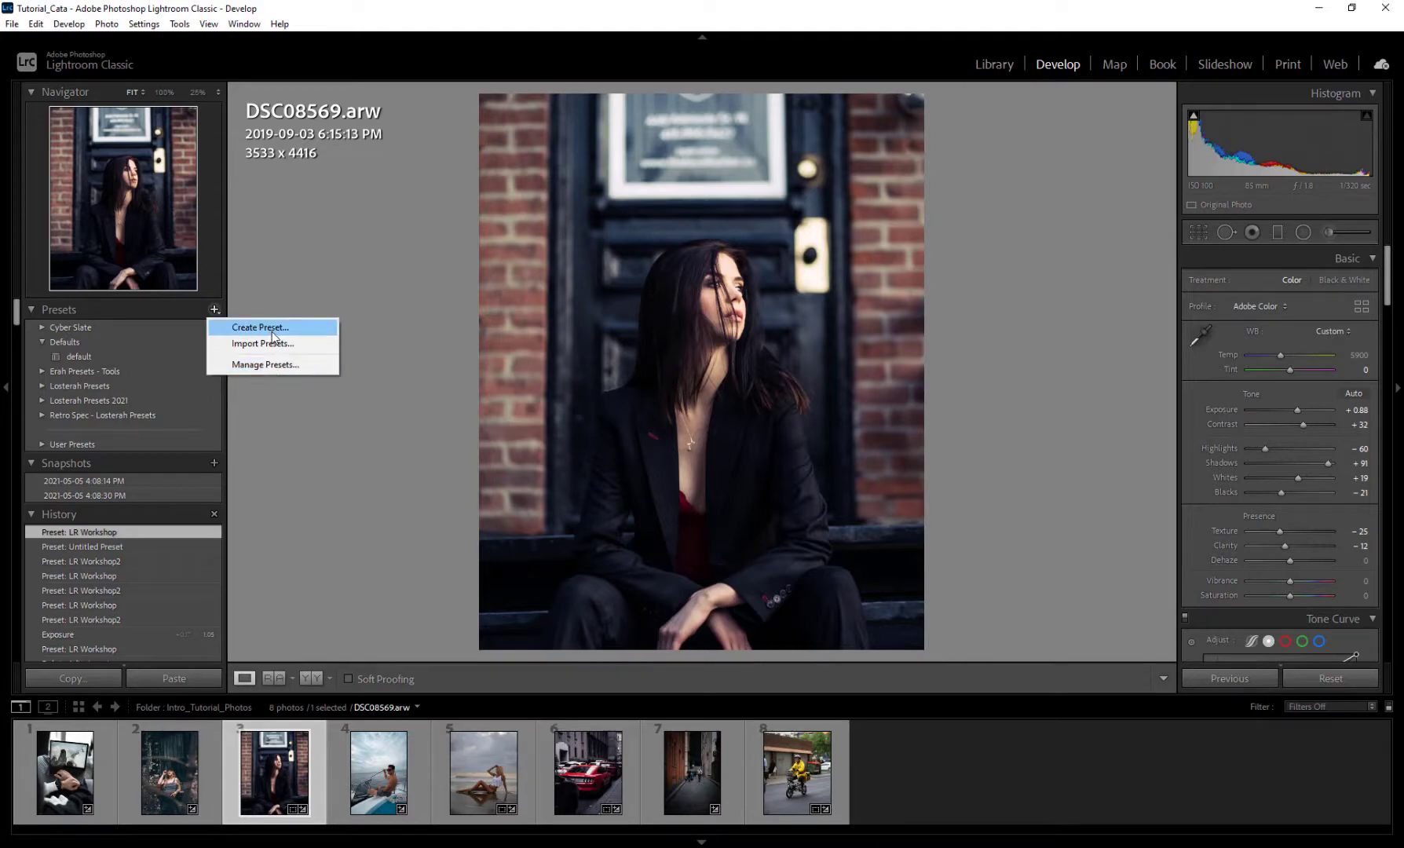
key(Escape)
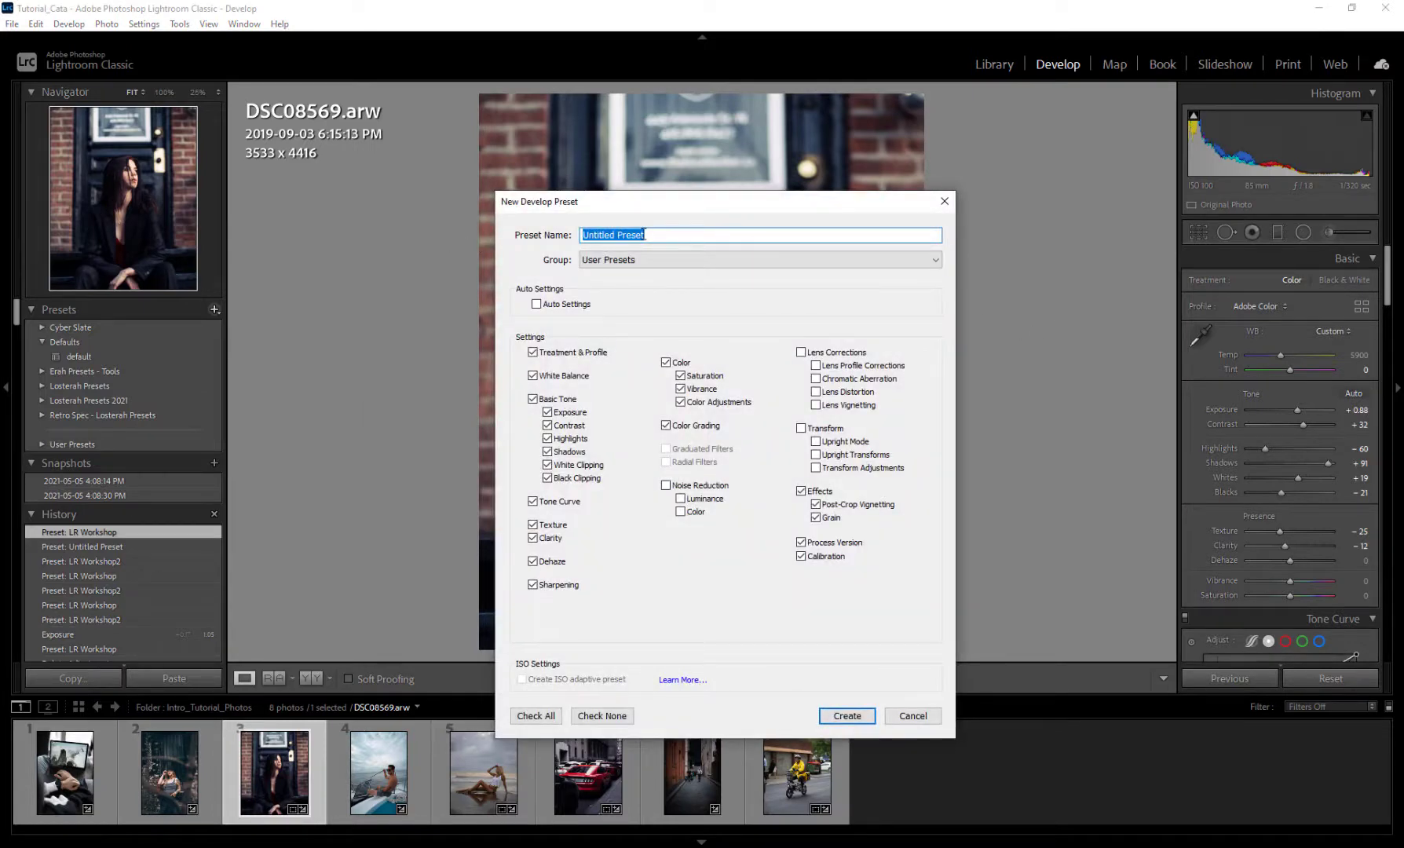
text(LR_workshop)
click(625, 265)
click(628, 278)
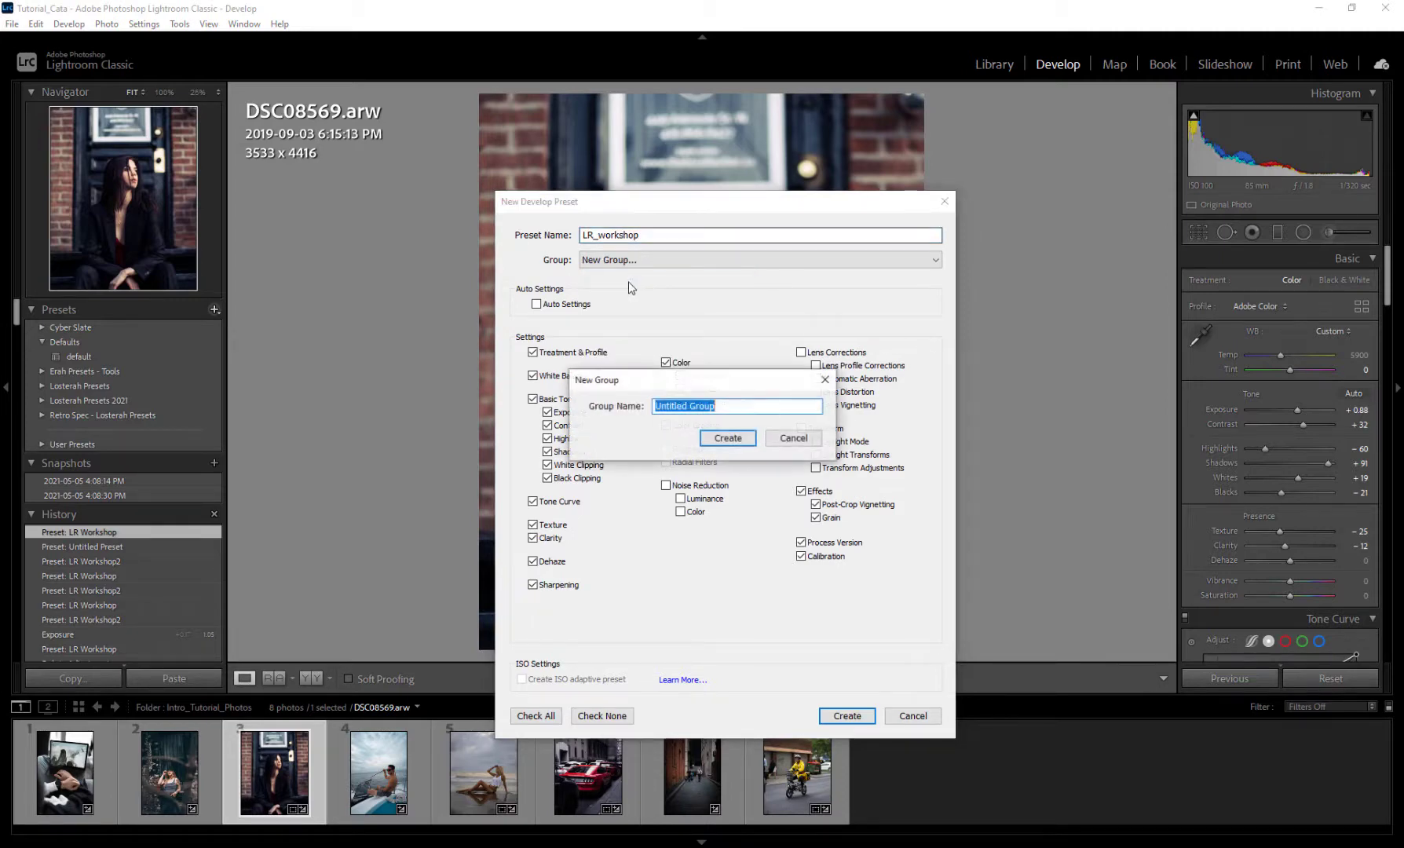
text(LR_Workshop)
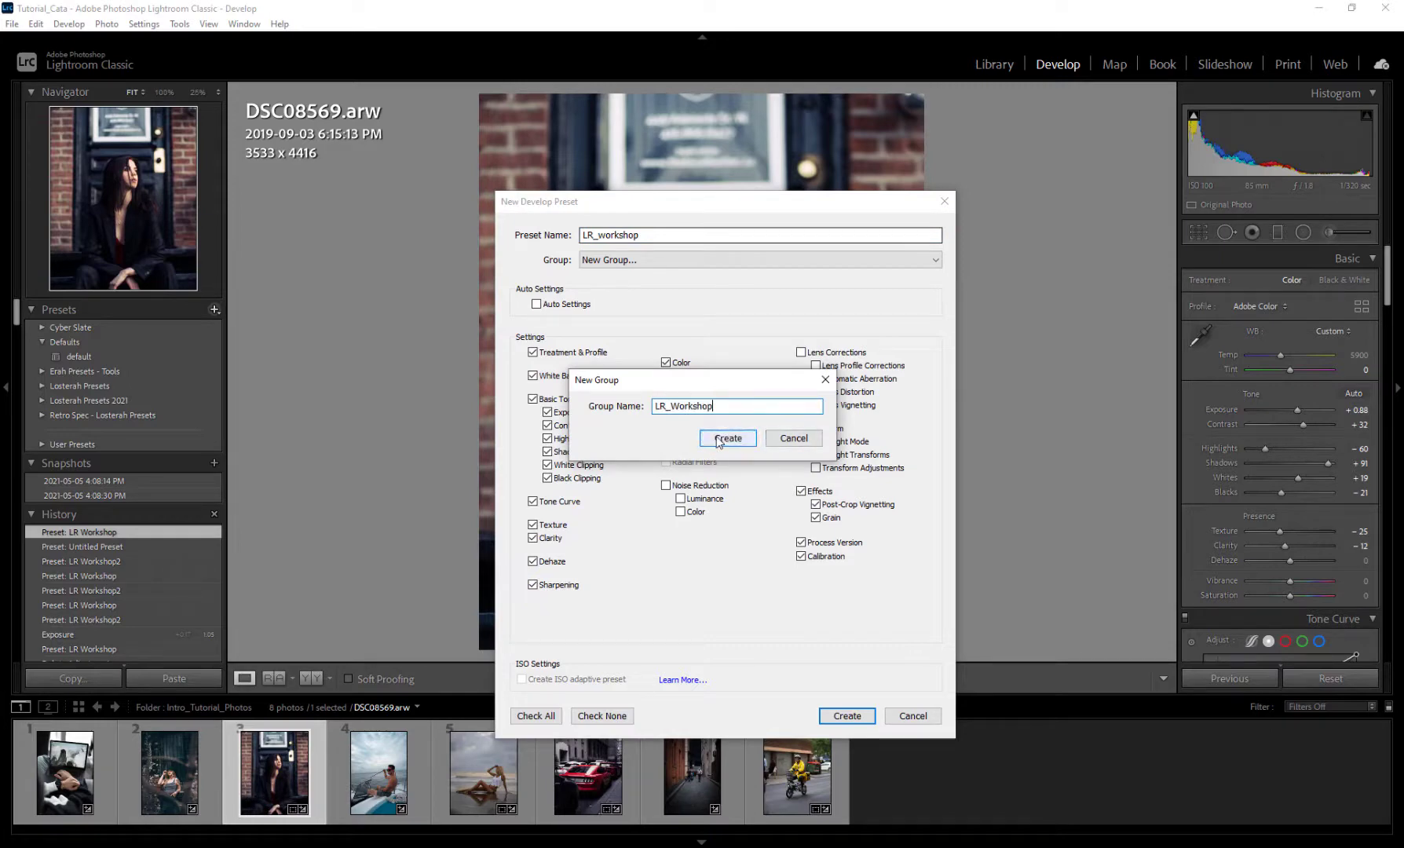
click(720, 438)
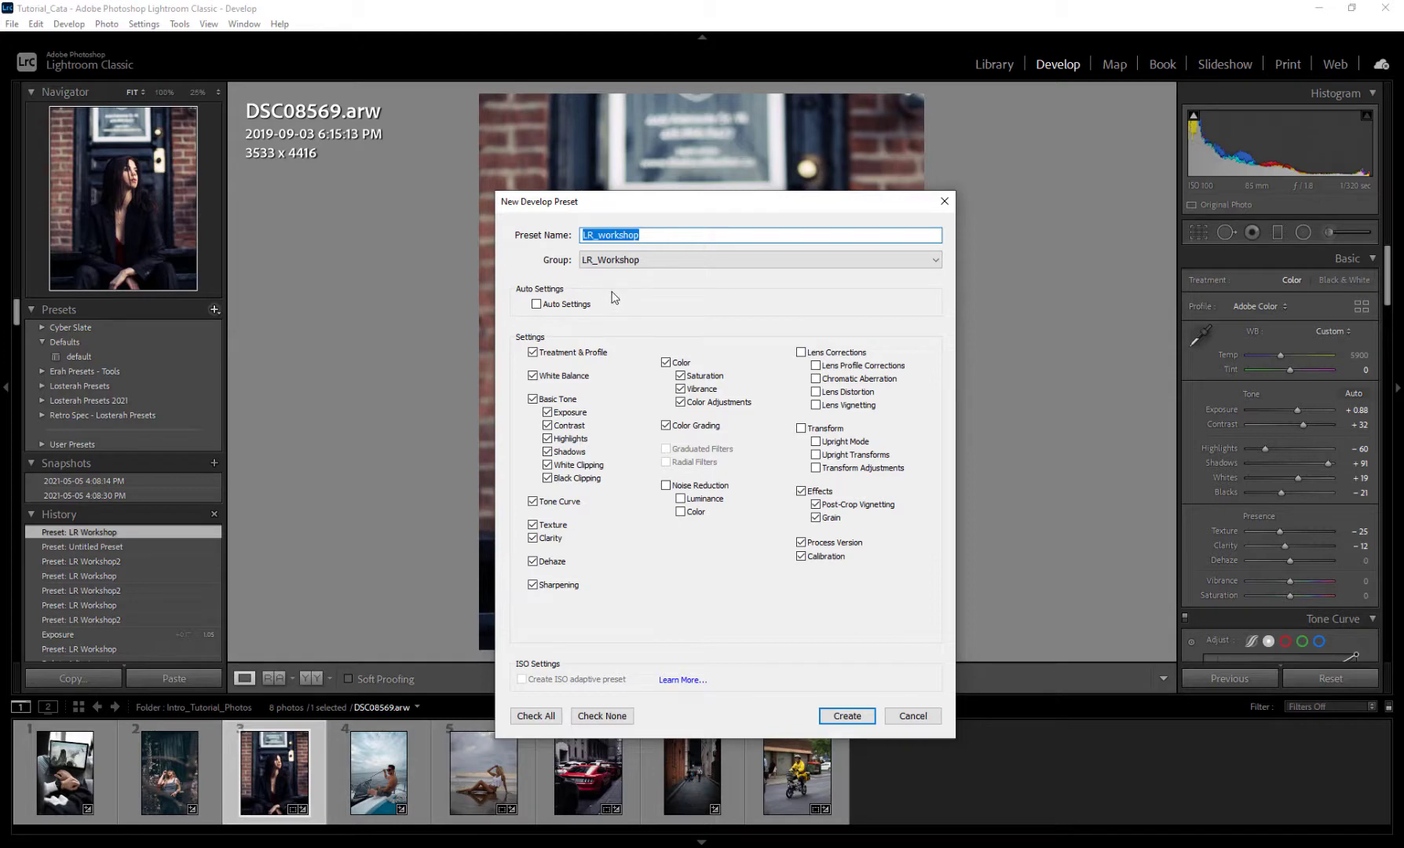
Step: Exclude Effects and Exposure from the LR_workshop preset, leave Auto Settings off, and create the preset
click(536, 304)
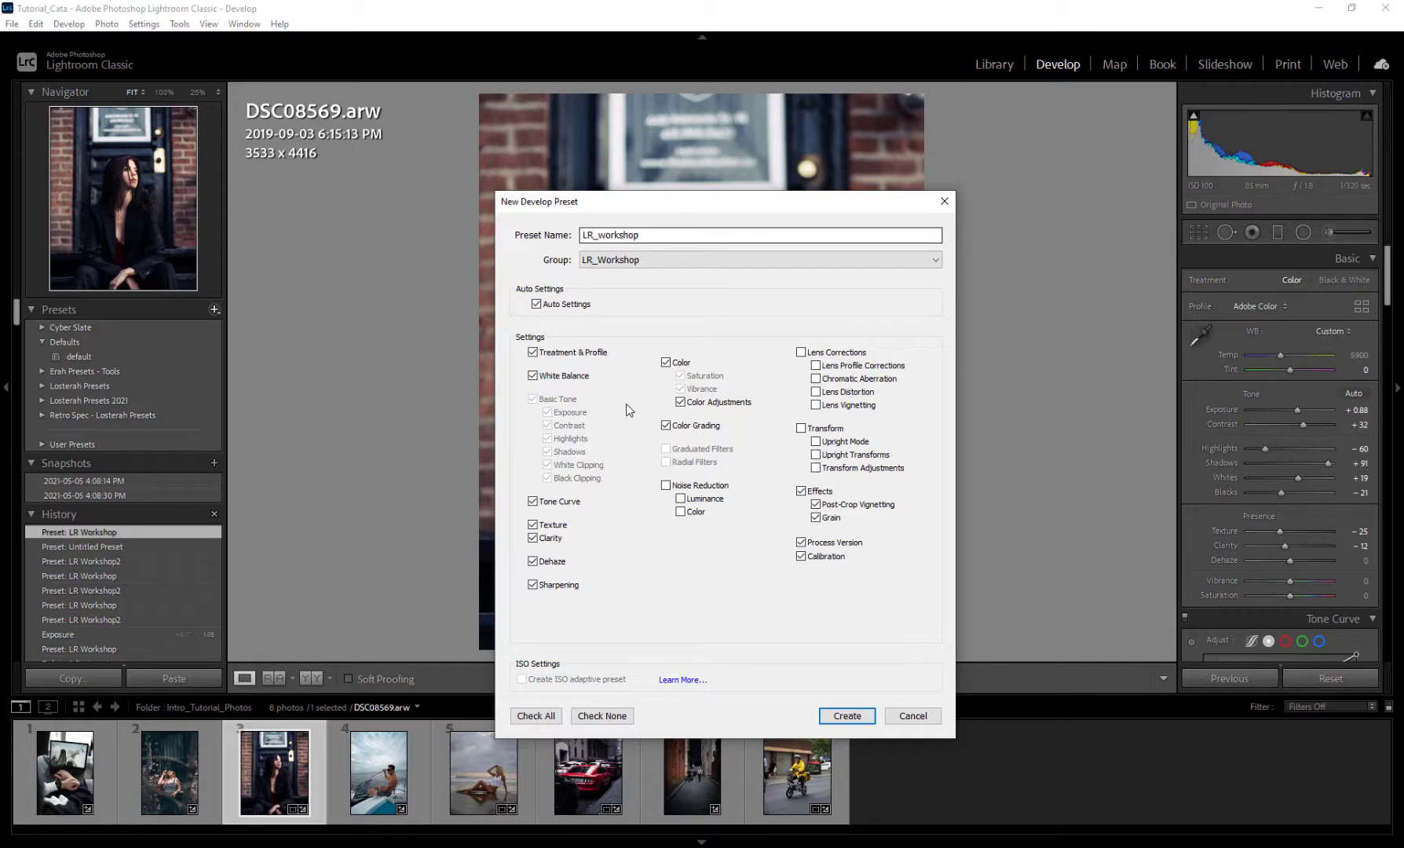
click(536, 304)
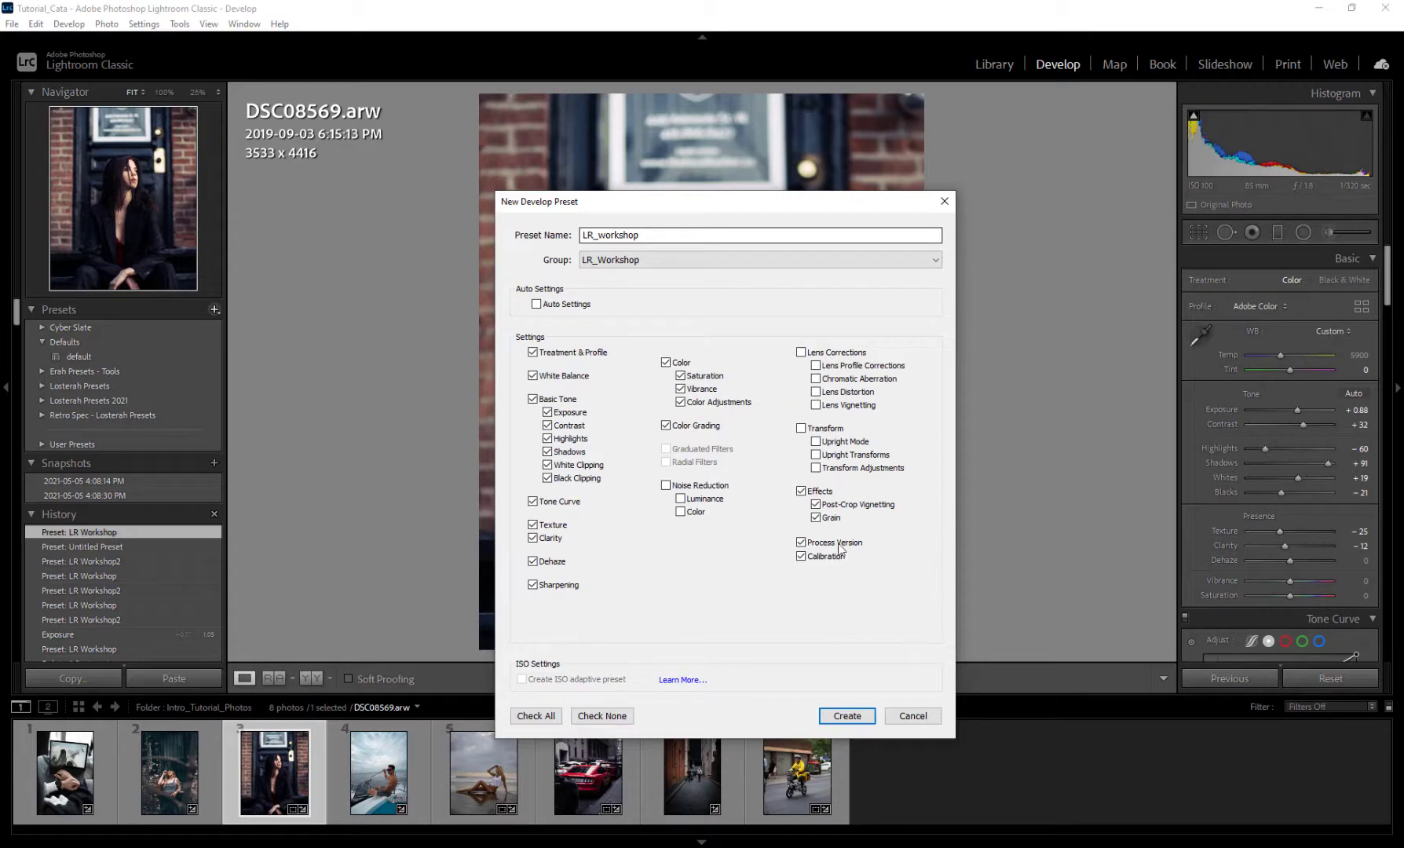
click(801, 492)
click(547, 412)
click(547, 413)
click(847, 716)
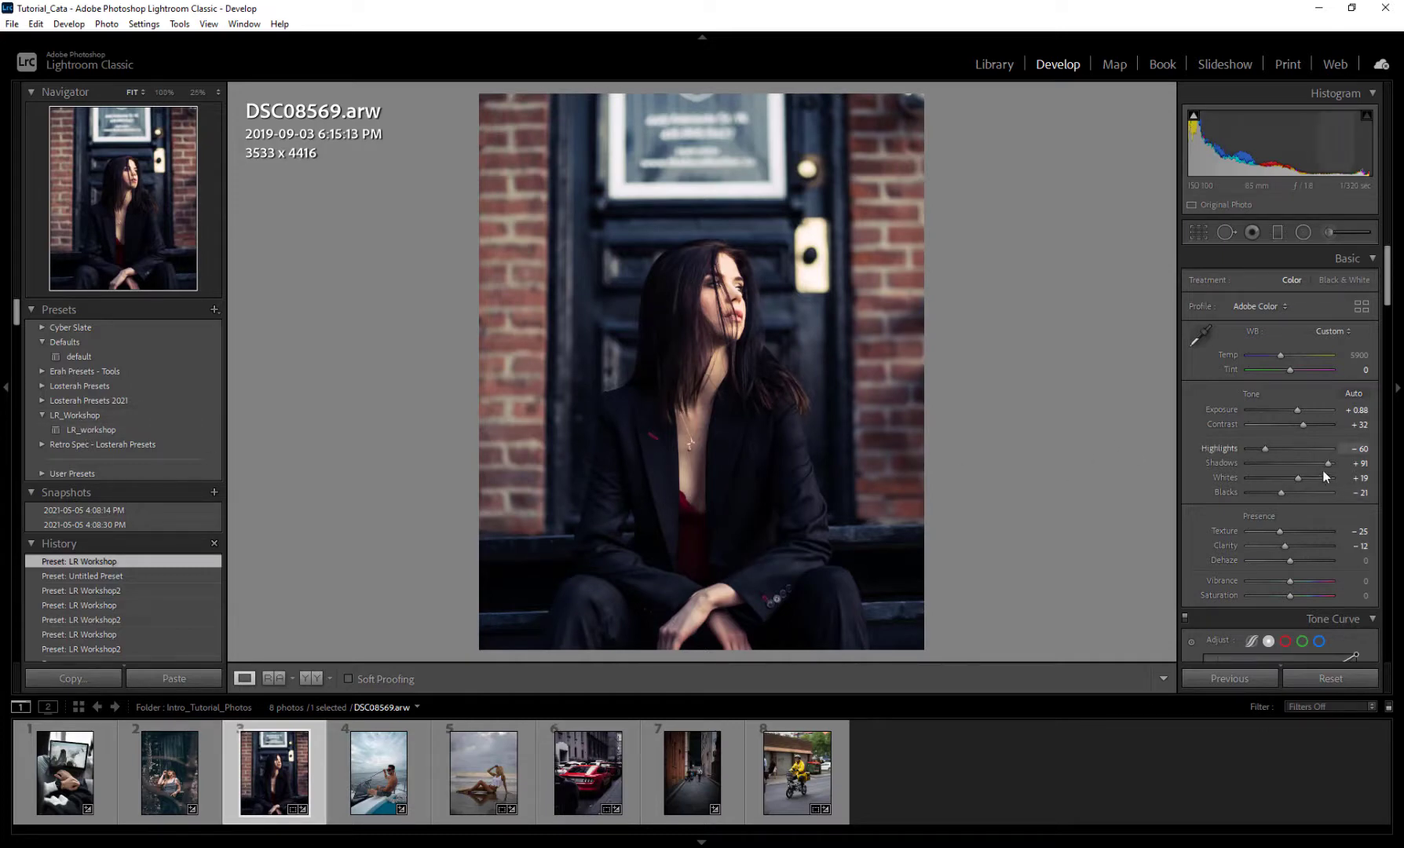
Step: Flatten the portrait's tones with Highlights -100, Shadows +100, Whites -28 and Exposure +1.40
drag(1329, 462, 1248, 448)
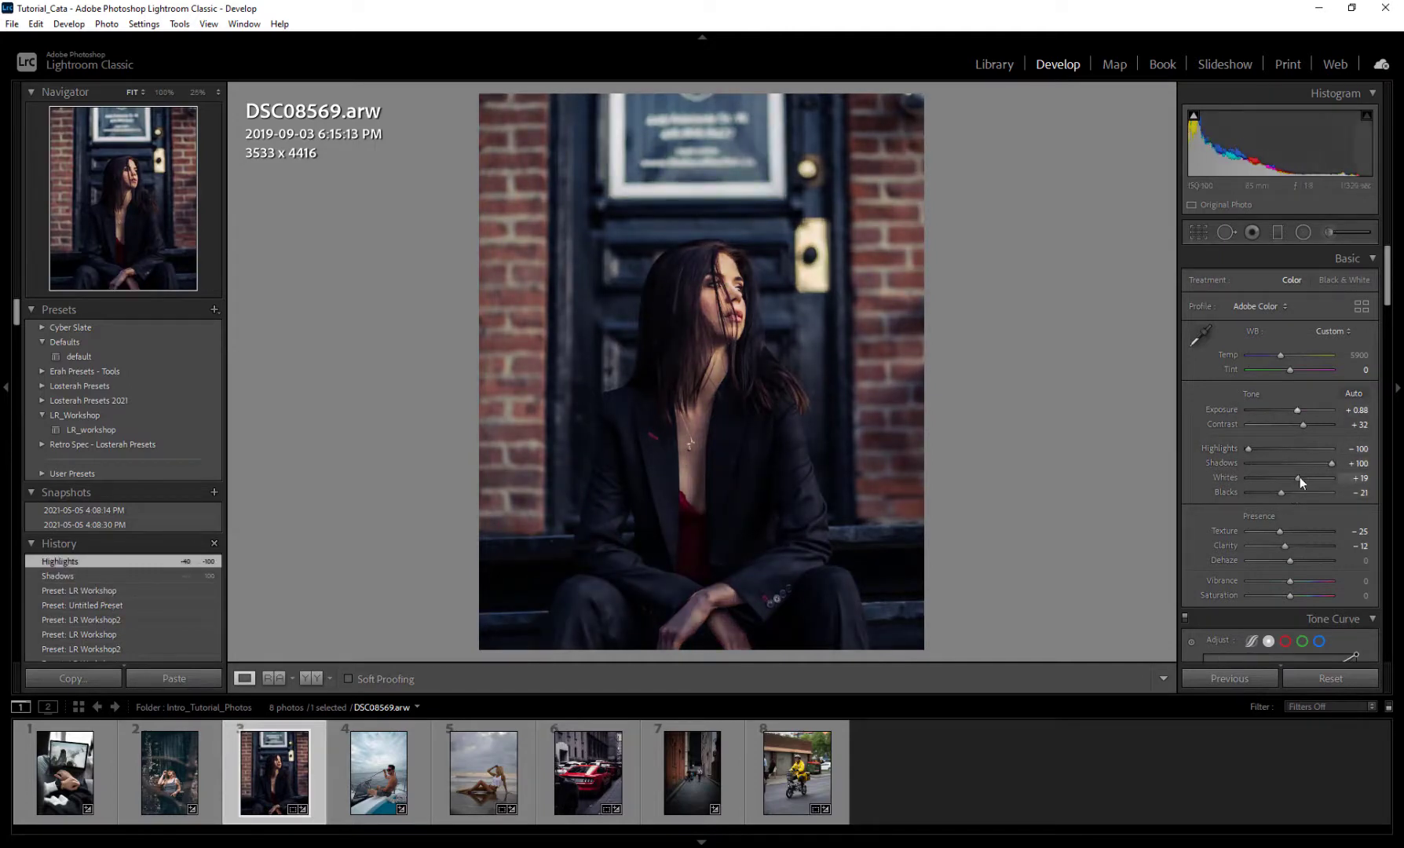
drag(1296, 477, 1276, 476)
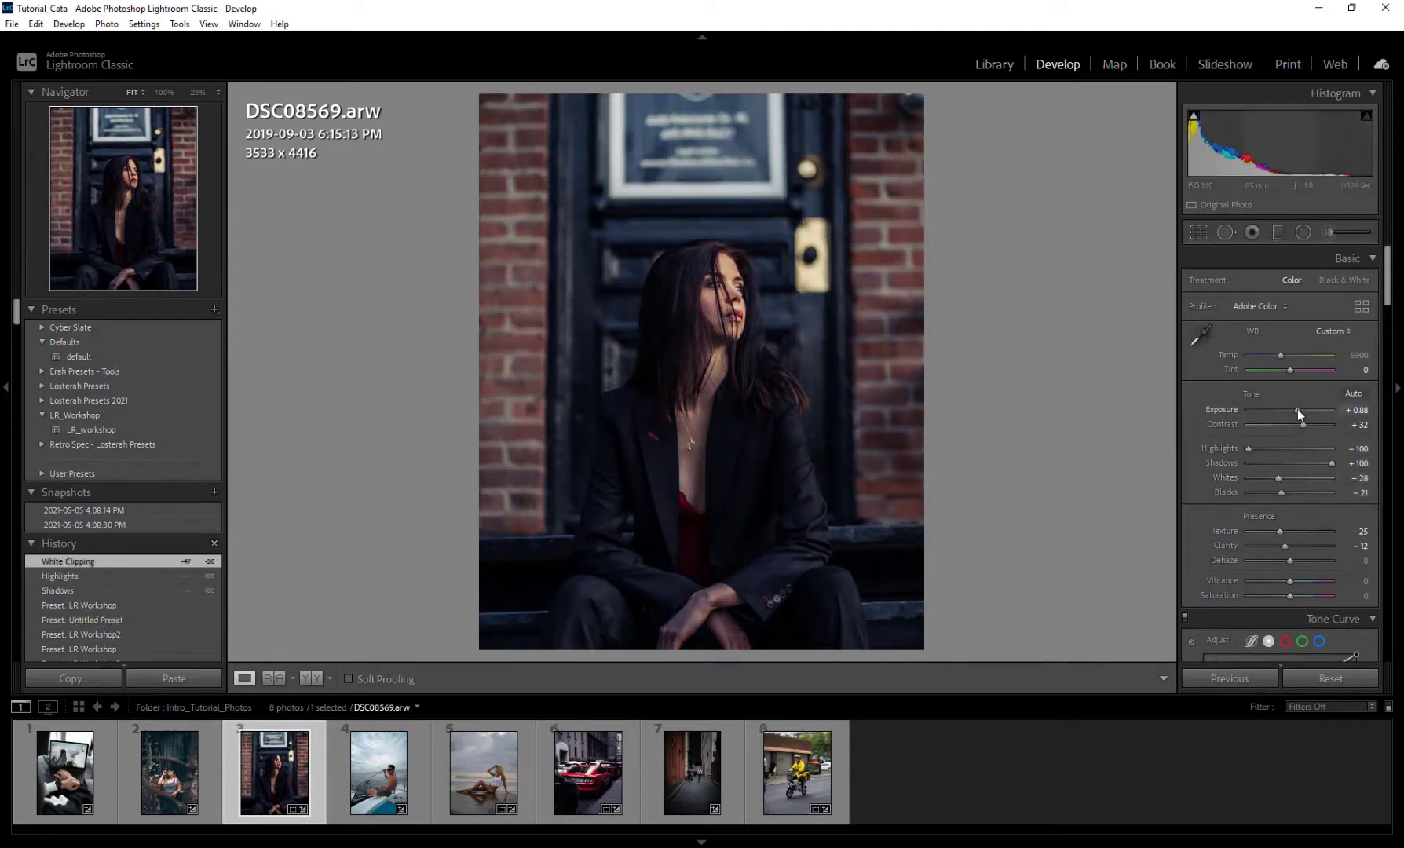
drag(1297, 409, 1301, 409)
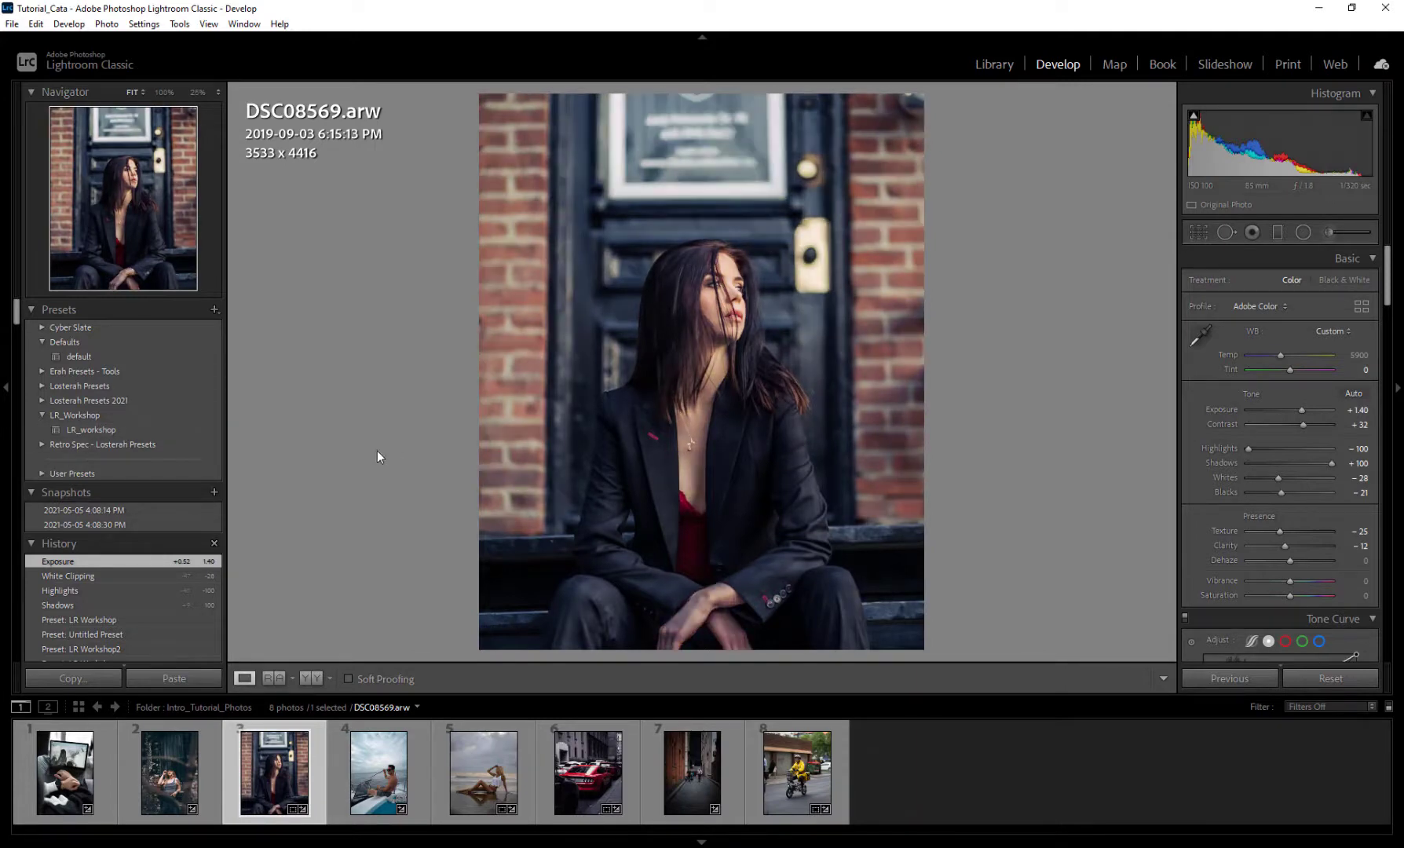
scroll(1206, 551, down, 3)
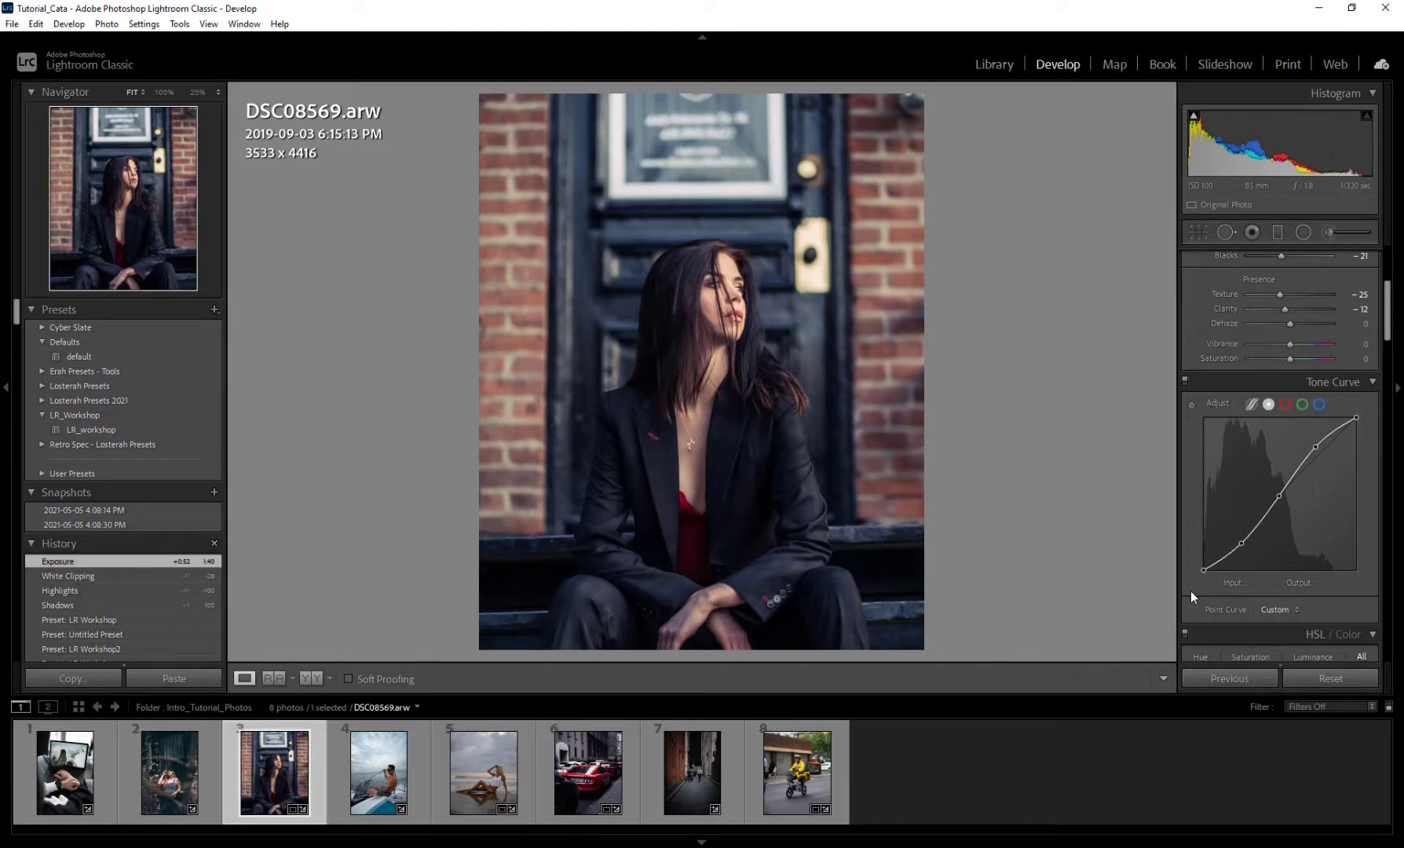
scroll(1190, 592, up, 3)
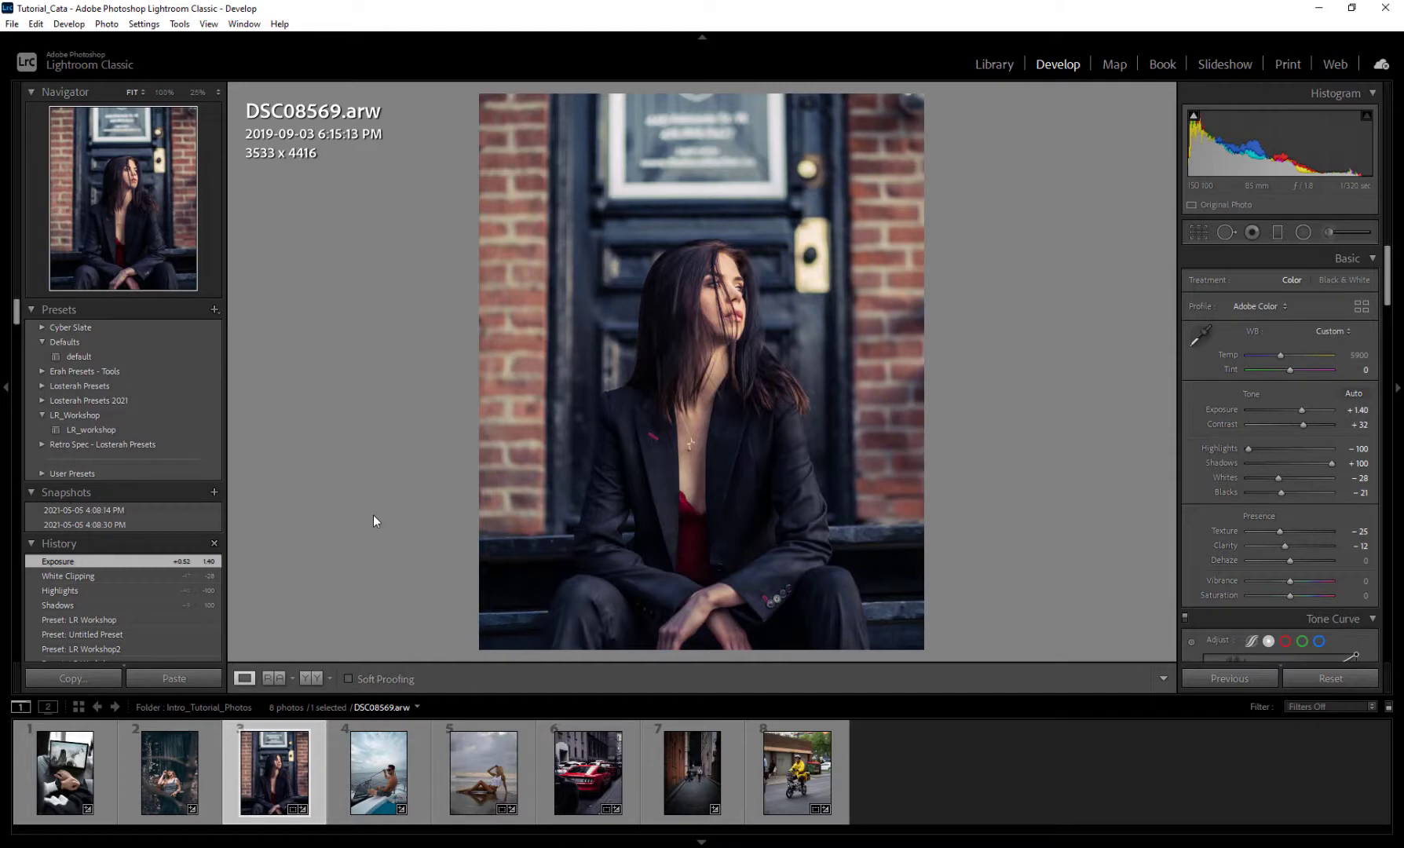
Step: Create a preset named LR_Flatten in the LR_Workshop group, clearing all settings and including Shadows and White Clipping
click(214, 310)
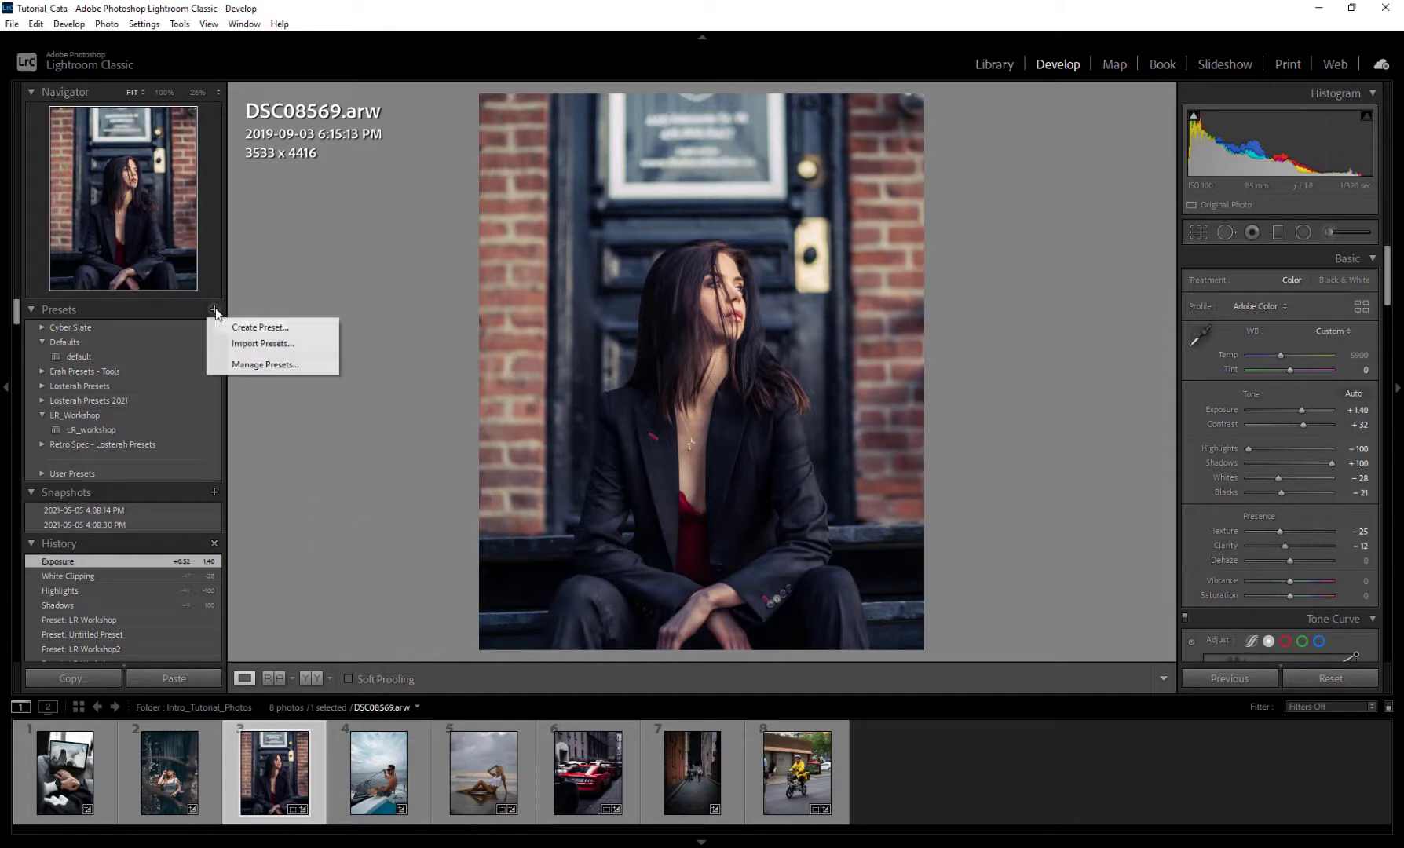
click(277, 329)
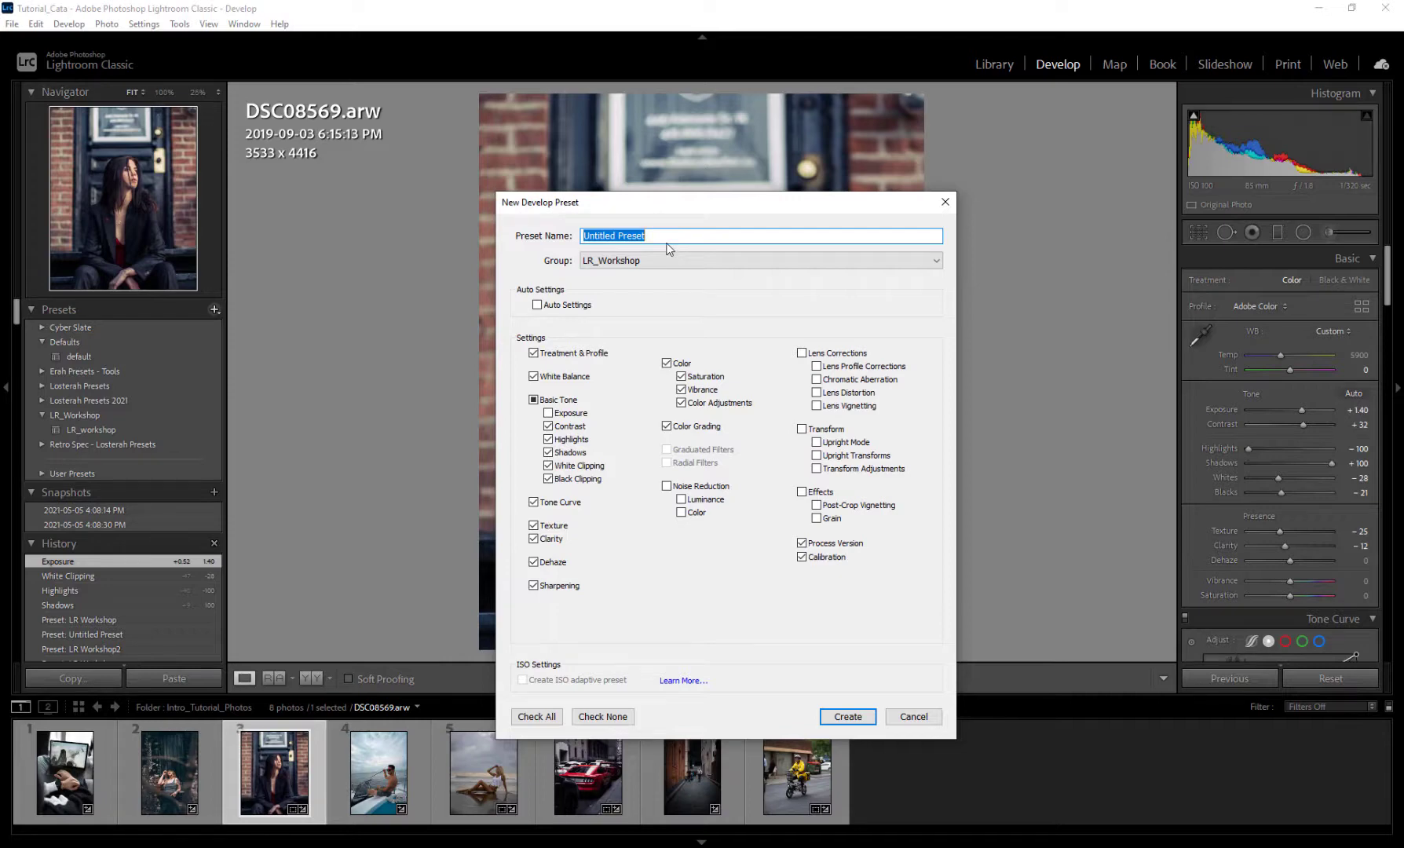
text(LR_Flatten)
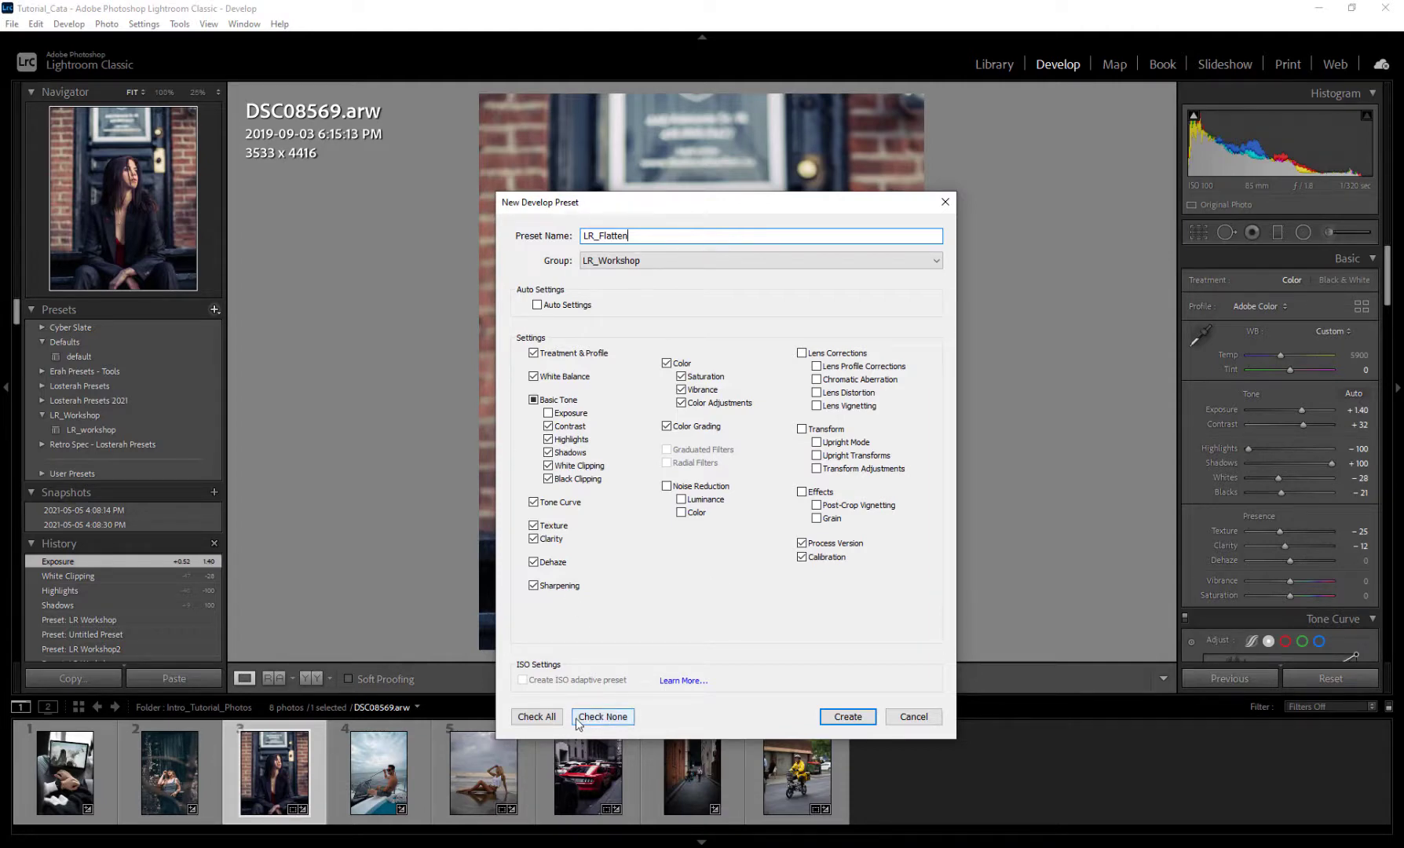
click(617, 721)
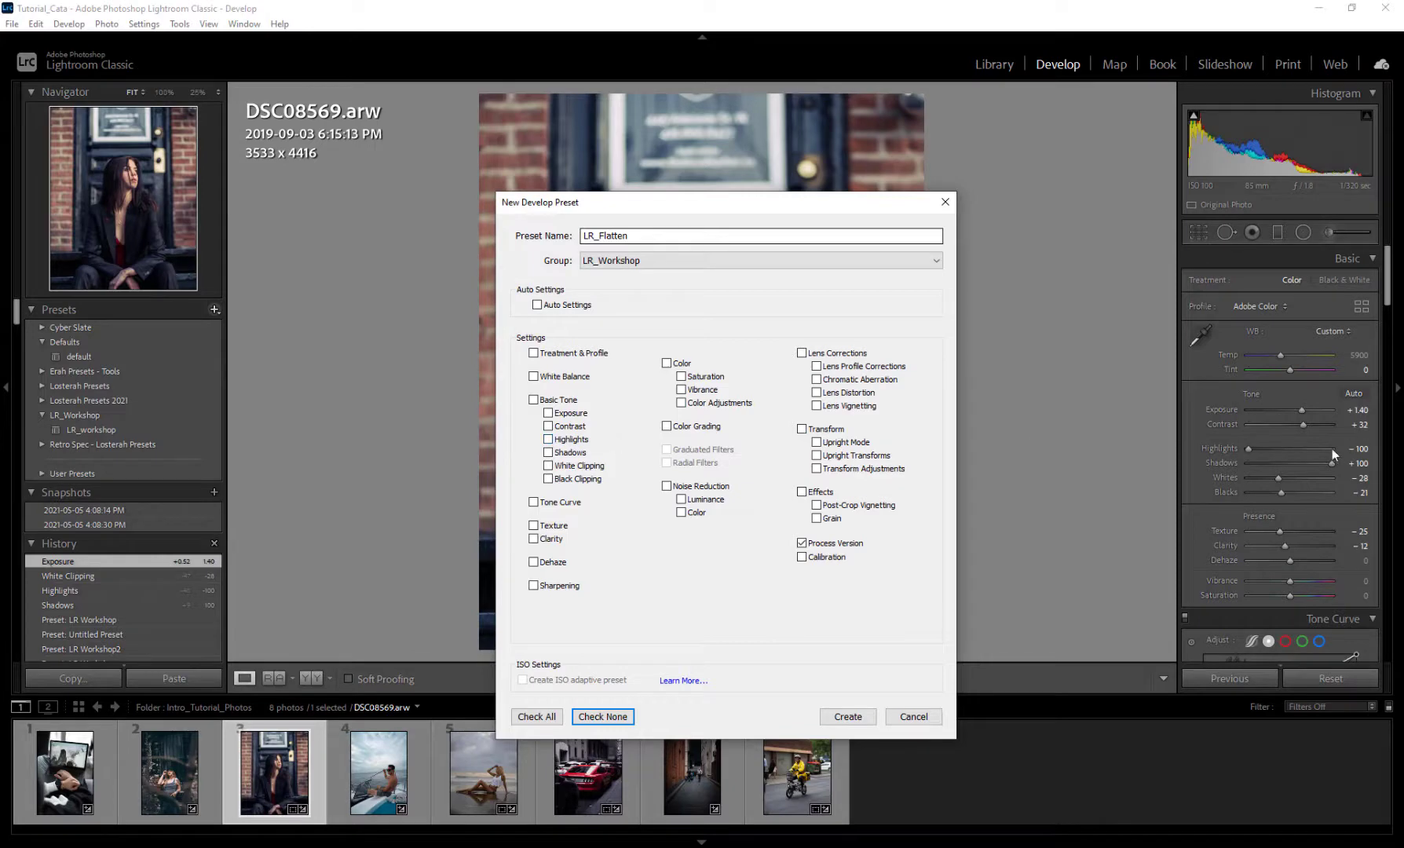
click(549, 454)
click(549, 467)
click(847, 716)
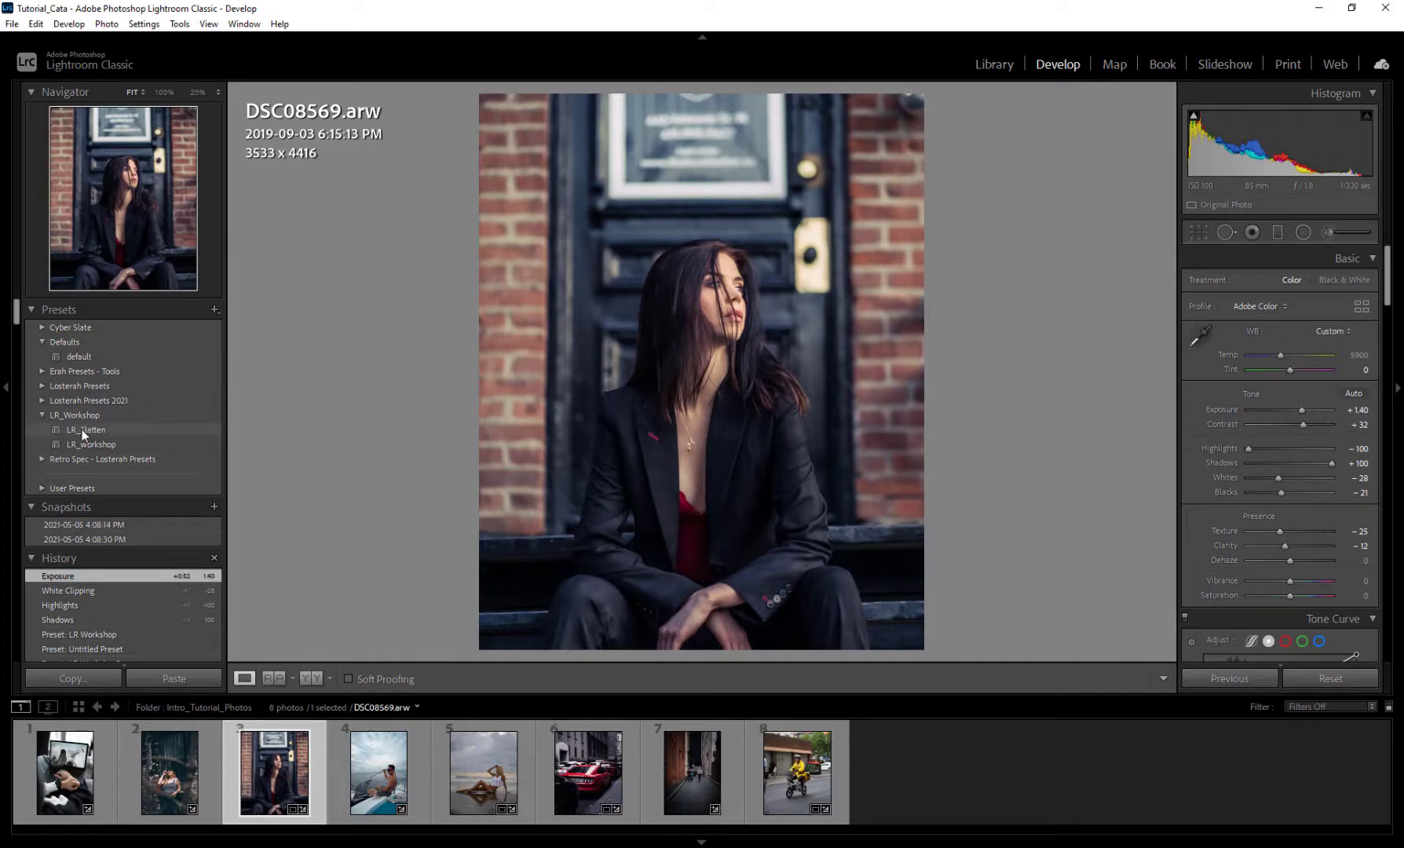
Step: Apply the LR_workshop preset to the portrait and set its Exposure to +1.05
click(88, 445)
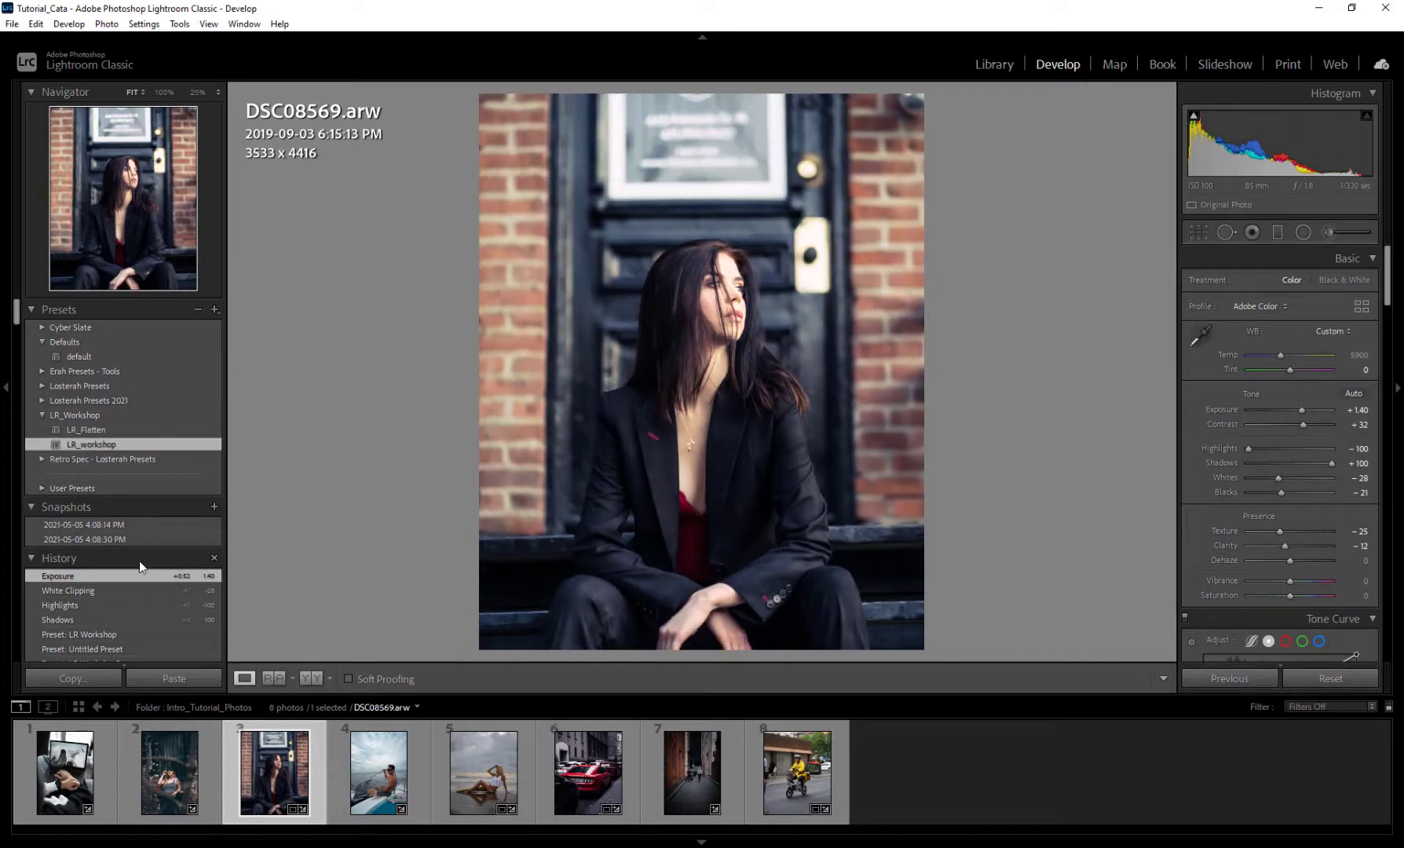
drag(1302, 410, 1299, 410)
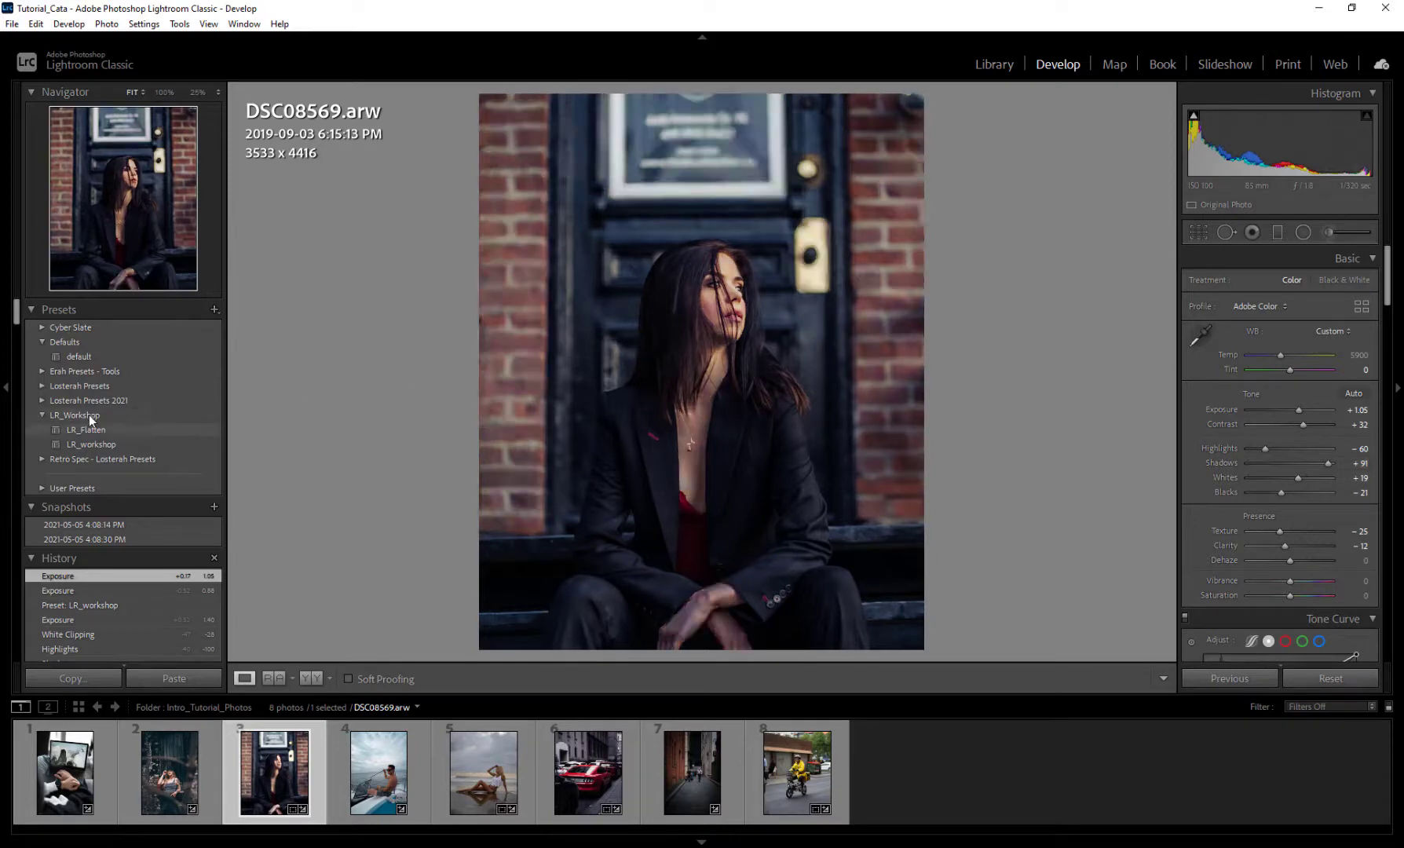
Step: Compare the Erah - Grain and Erah - Grain Off presets on the woman's face at 100%, finishing with Grain Off applied
click(41, 371)
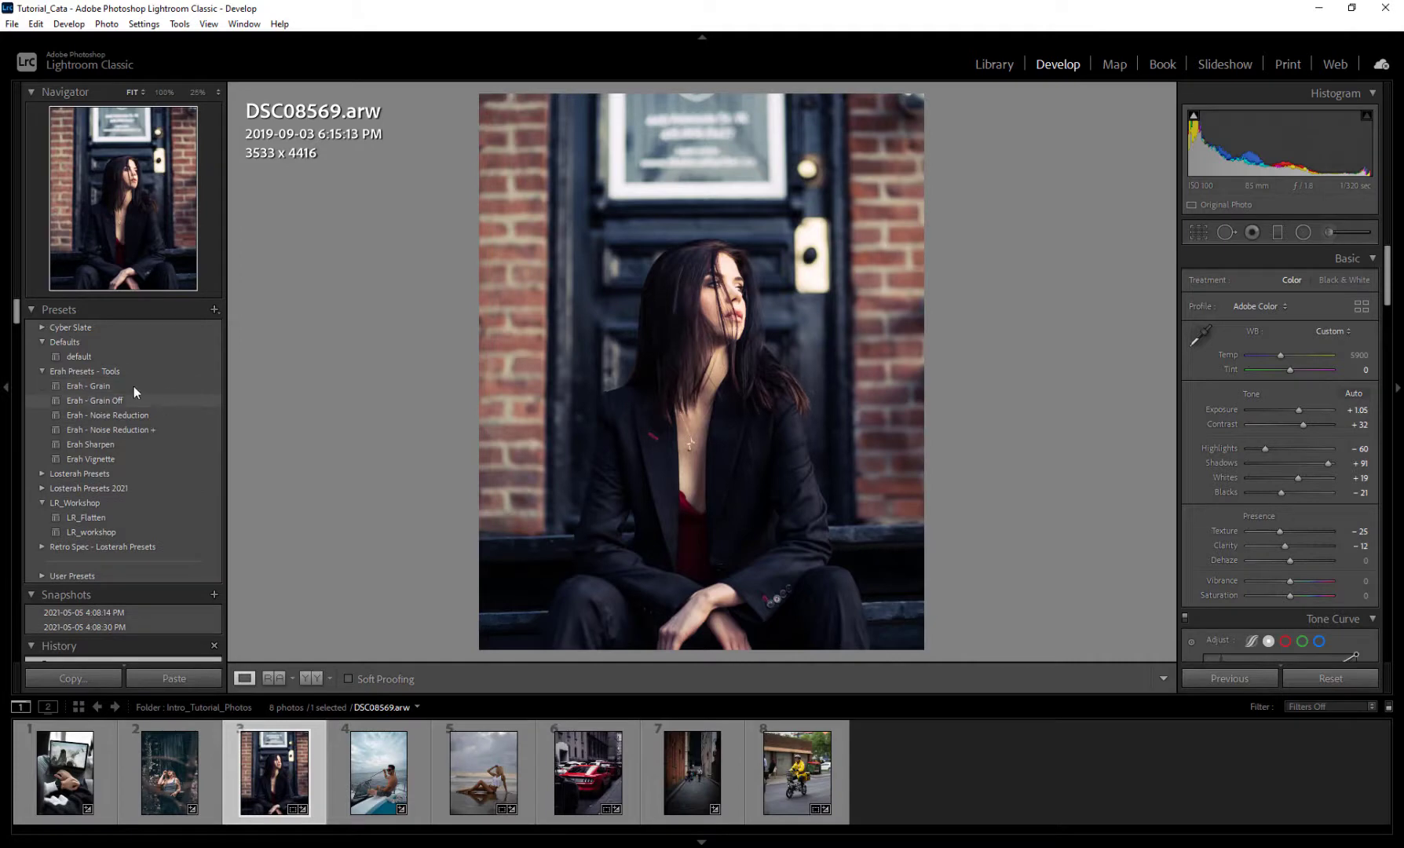
click(92, 384)
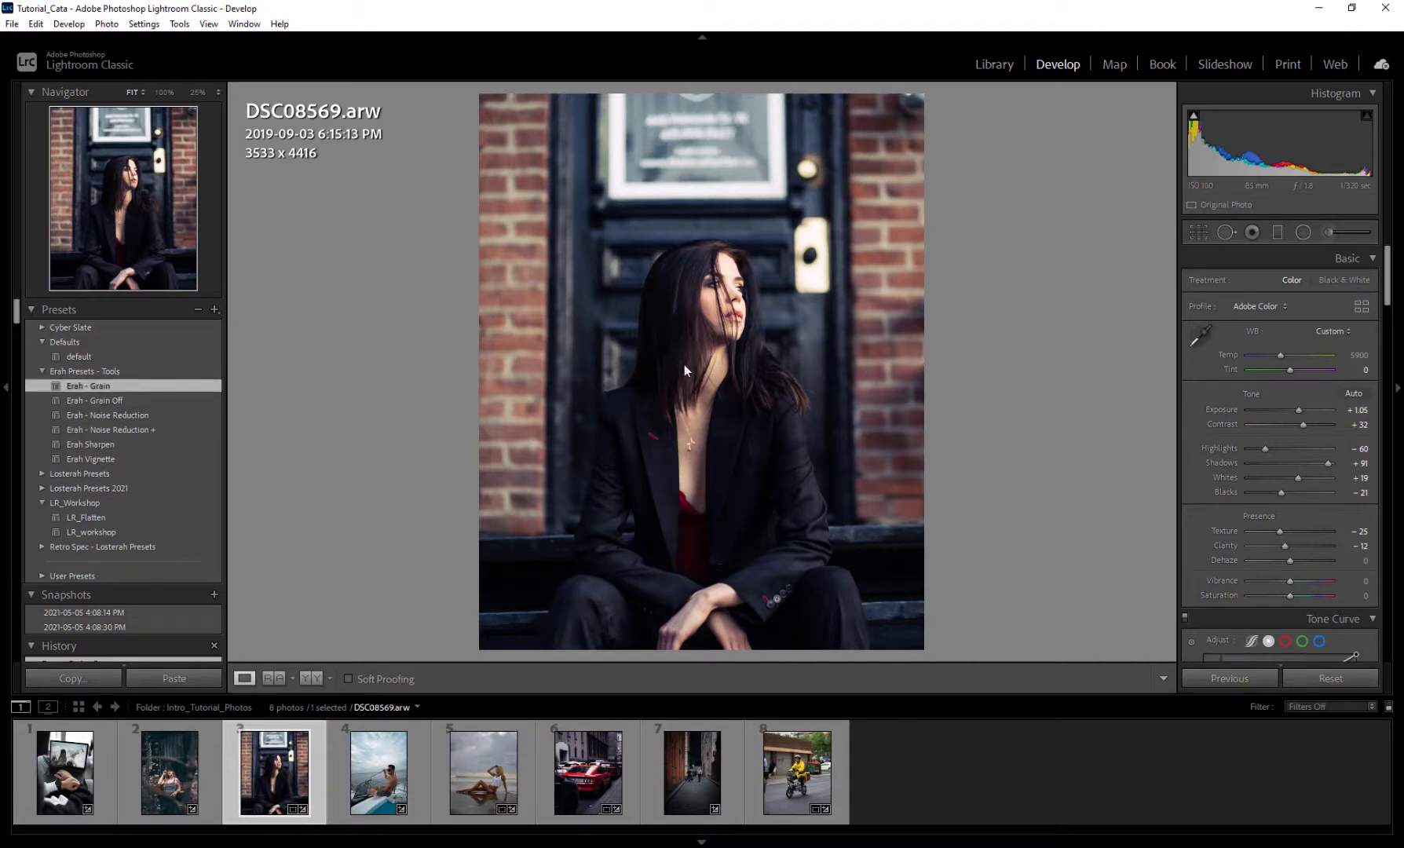
click(707, 291)
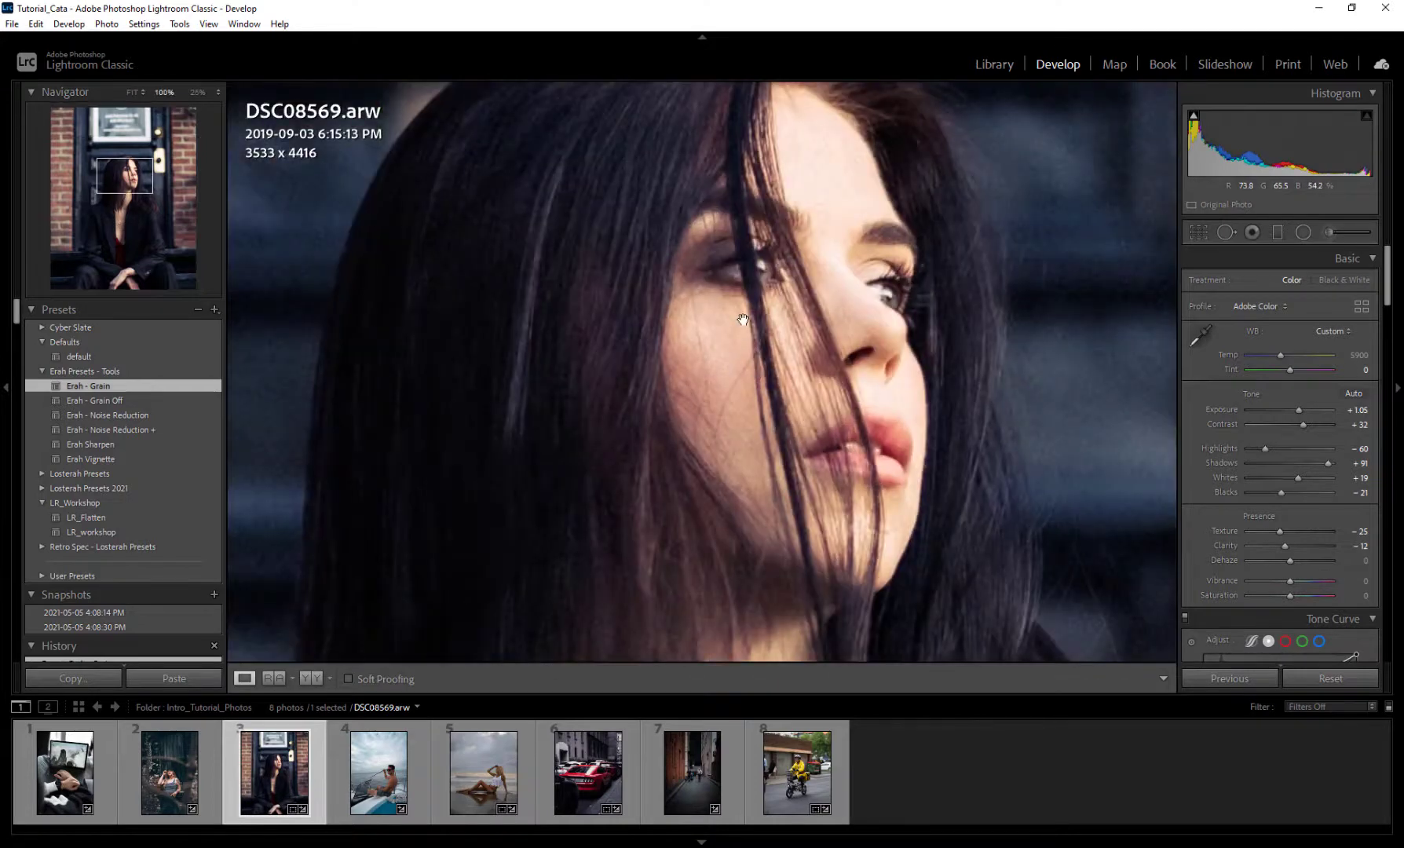
click(126, 401)
scroll(1209, 495, down, 15)
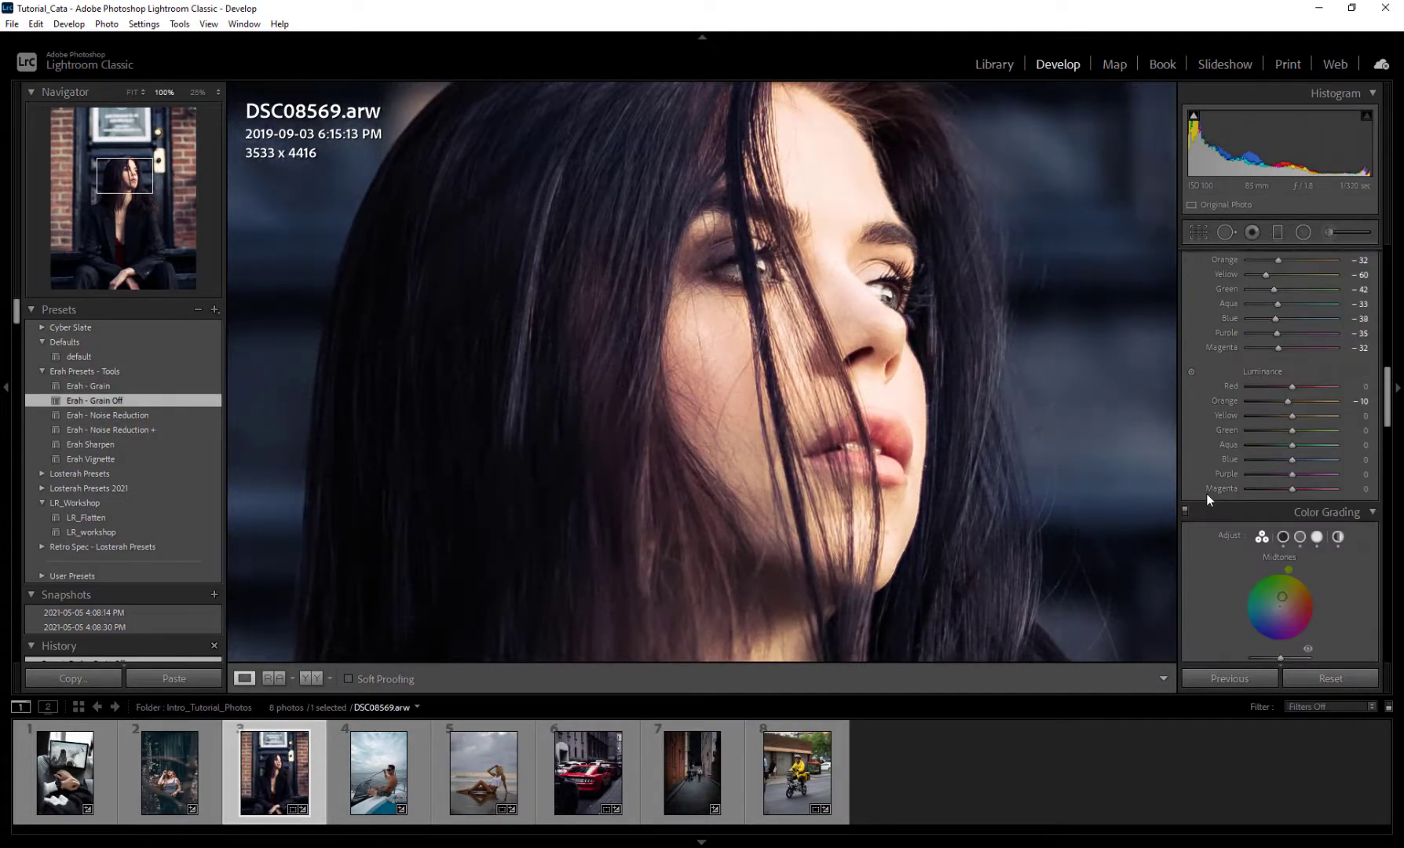
scroll(1204, 494, down, 6)
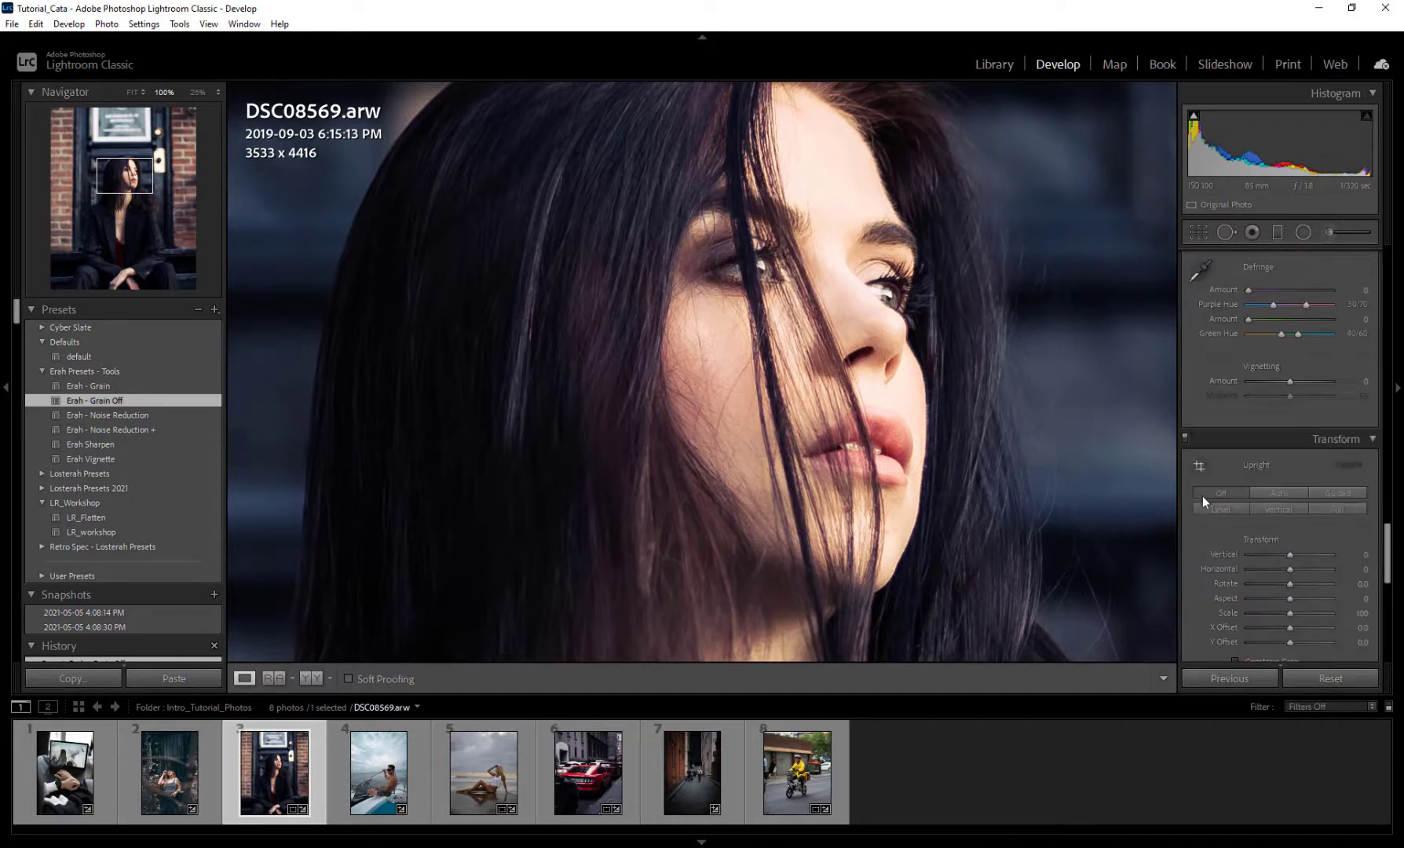
scroll(1197, 569, down, 3)
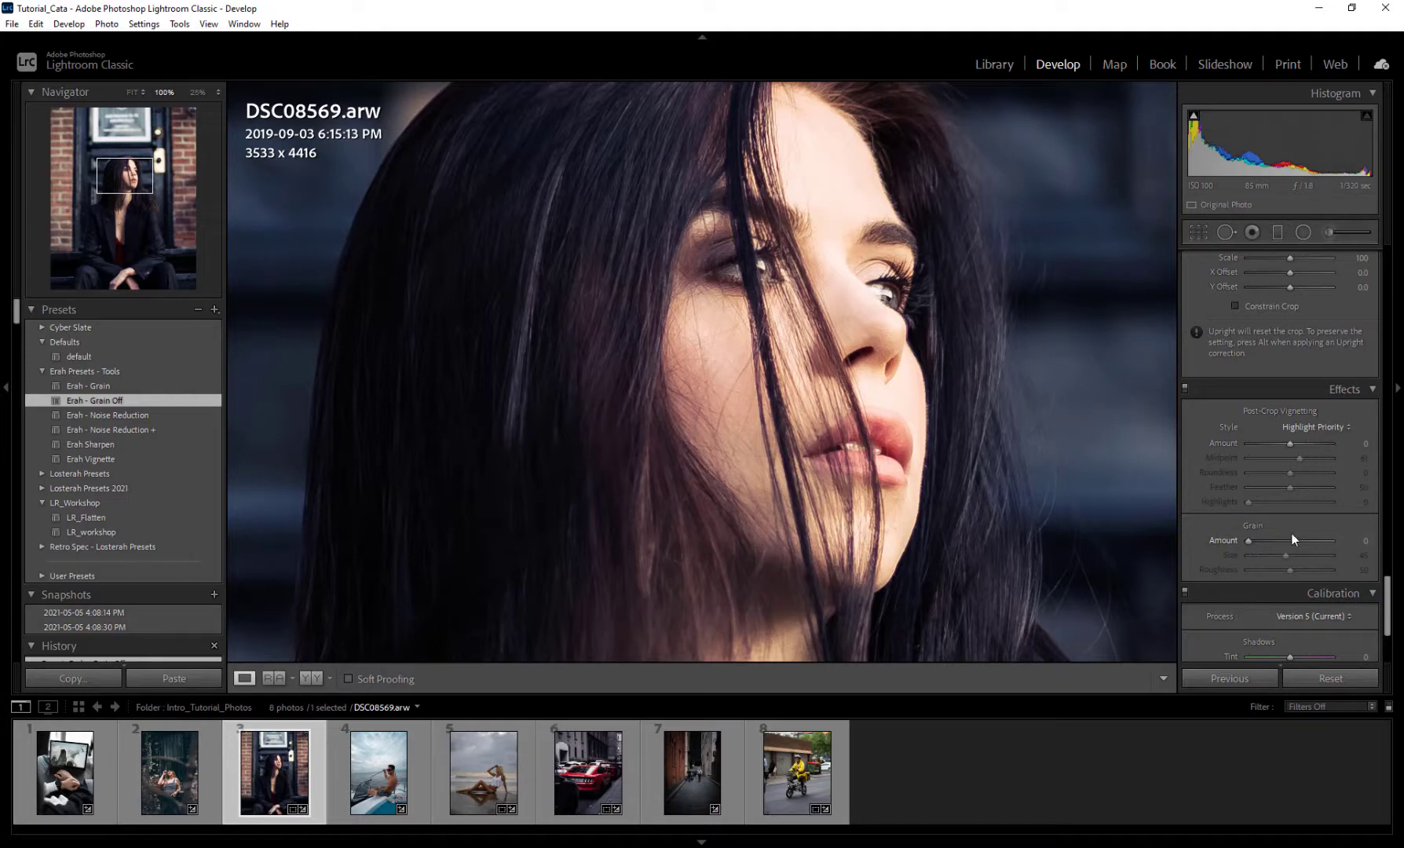
click(79, 384)
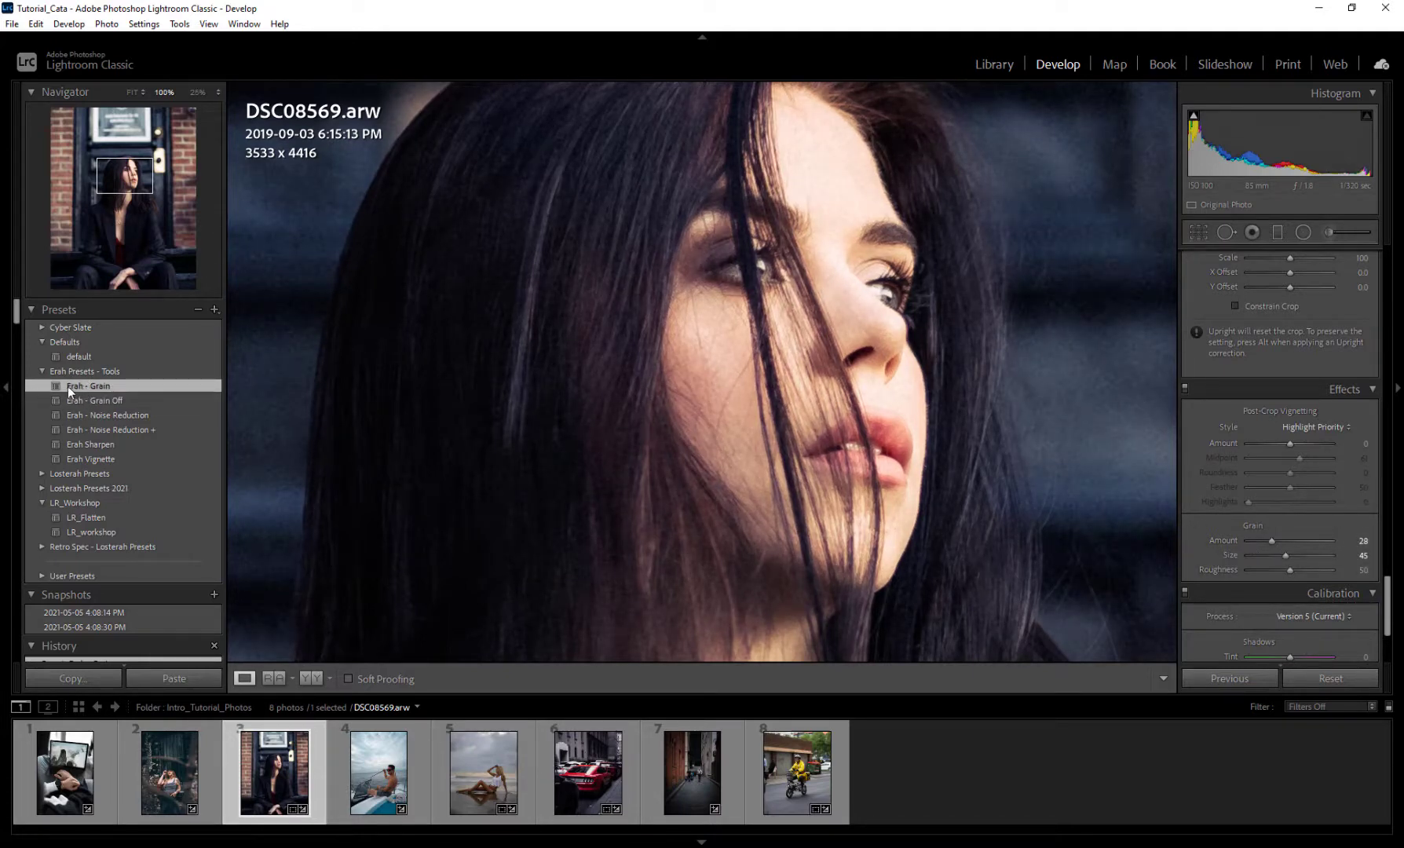
click(85, 398)
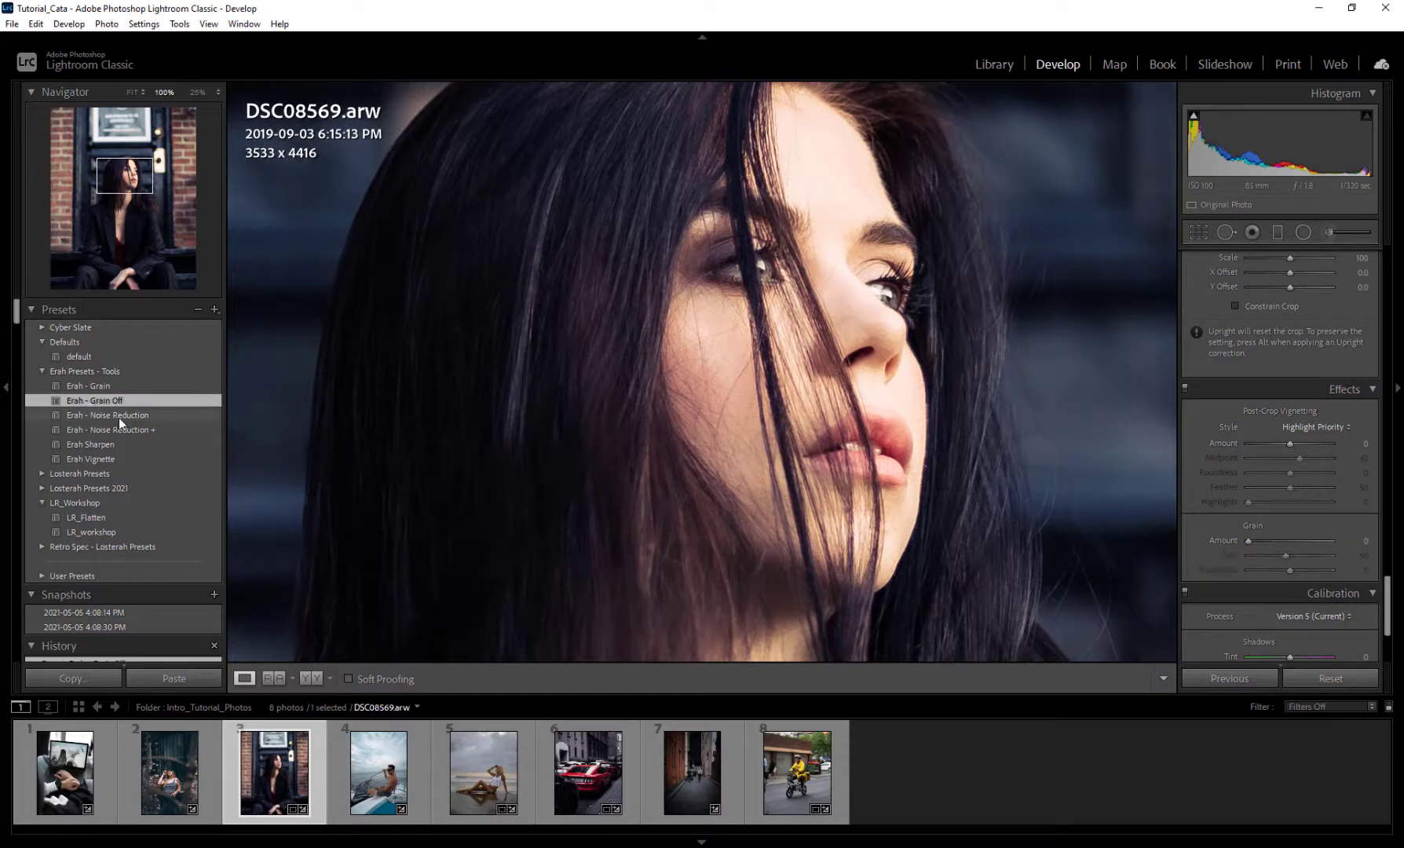
Step: Apply the Erah - Noise Reduction, Erah - Noise Reduction + and Erah Sharpen presets in turn, checking the Detail settings
click(119, 415)
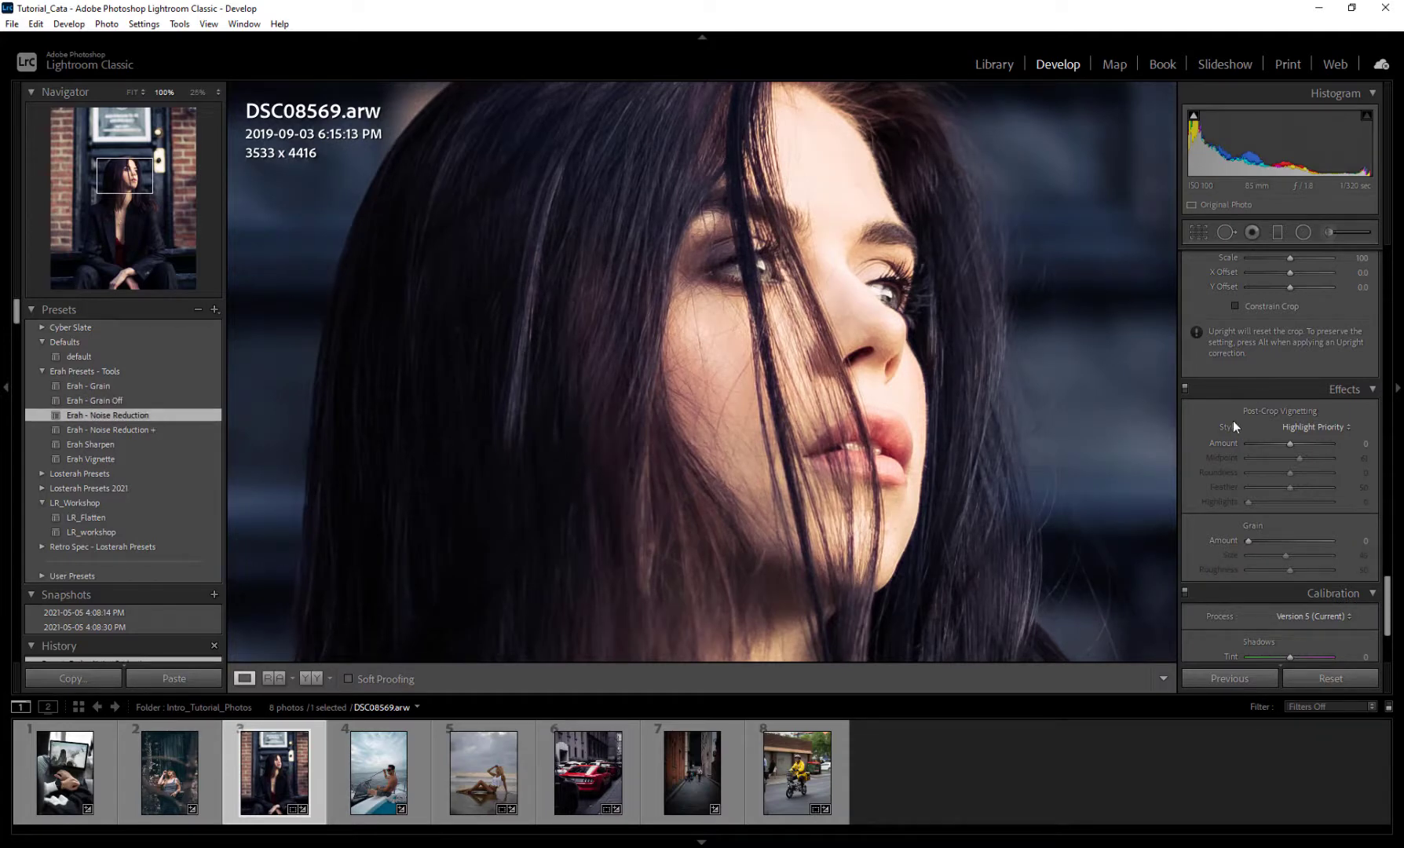
scroll(1220, 420, up, 10)
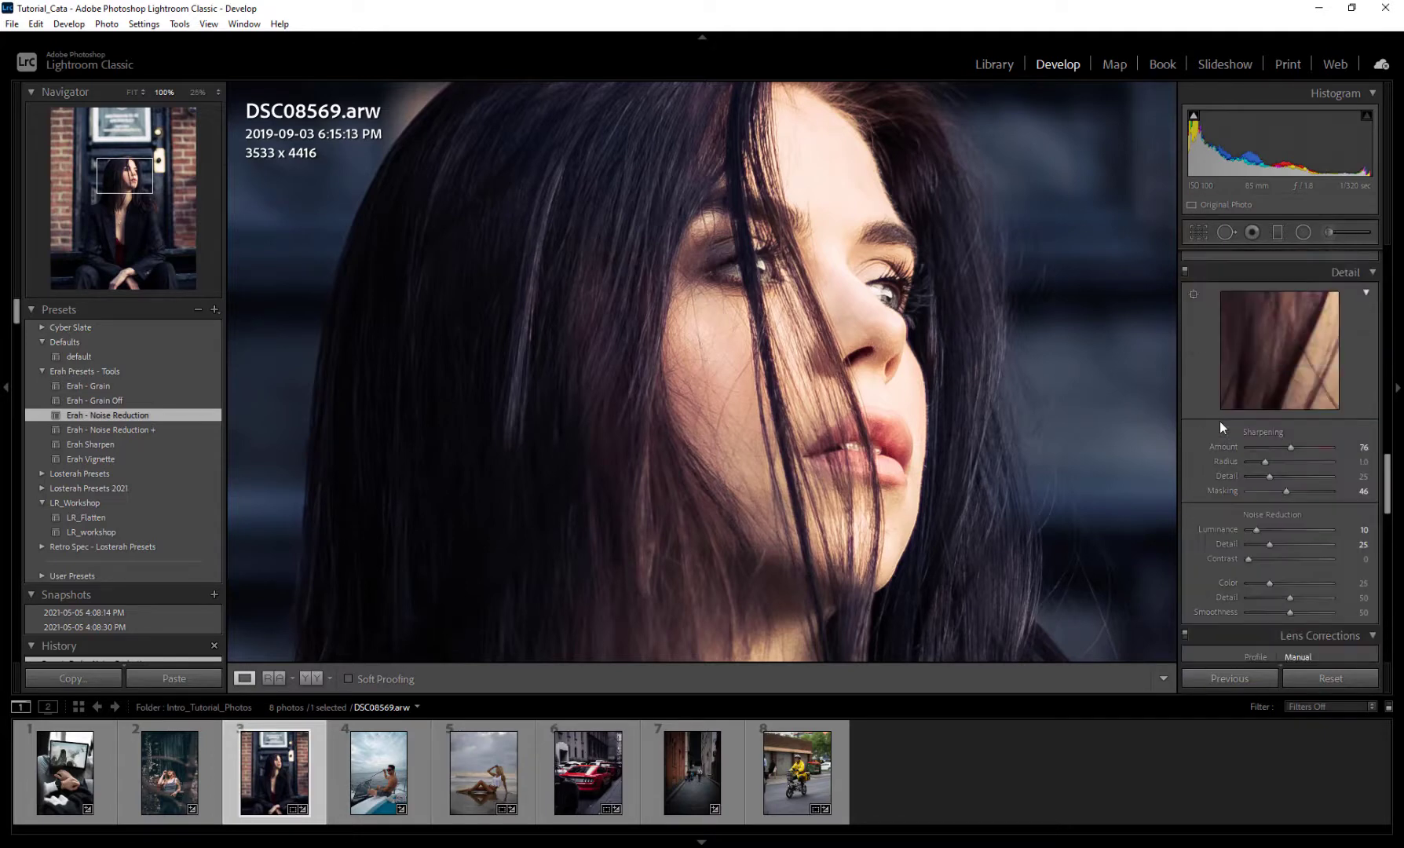
click(124, 430)
drag(1256, 530, 1269, 541)
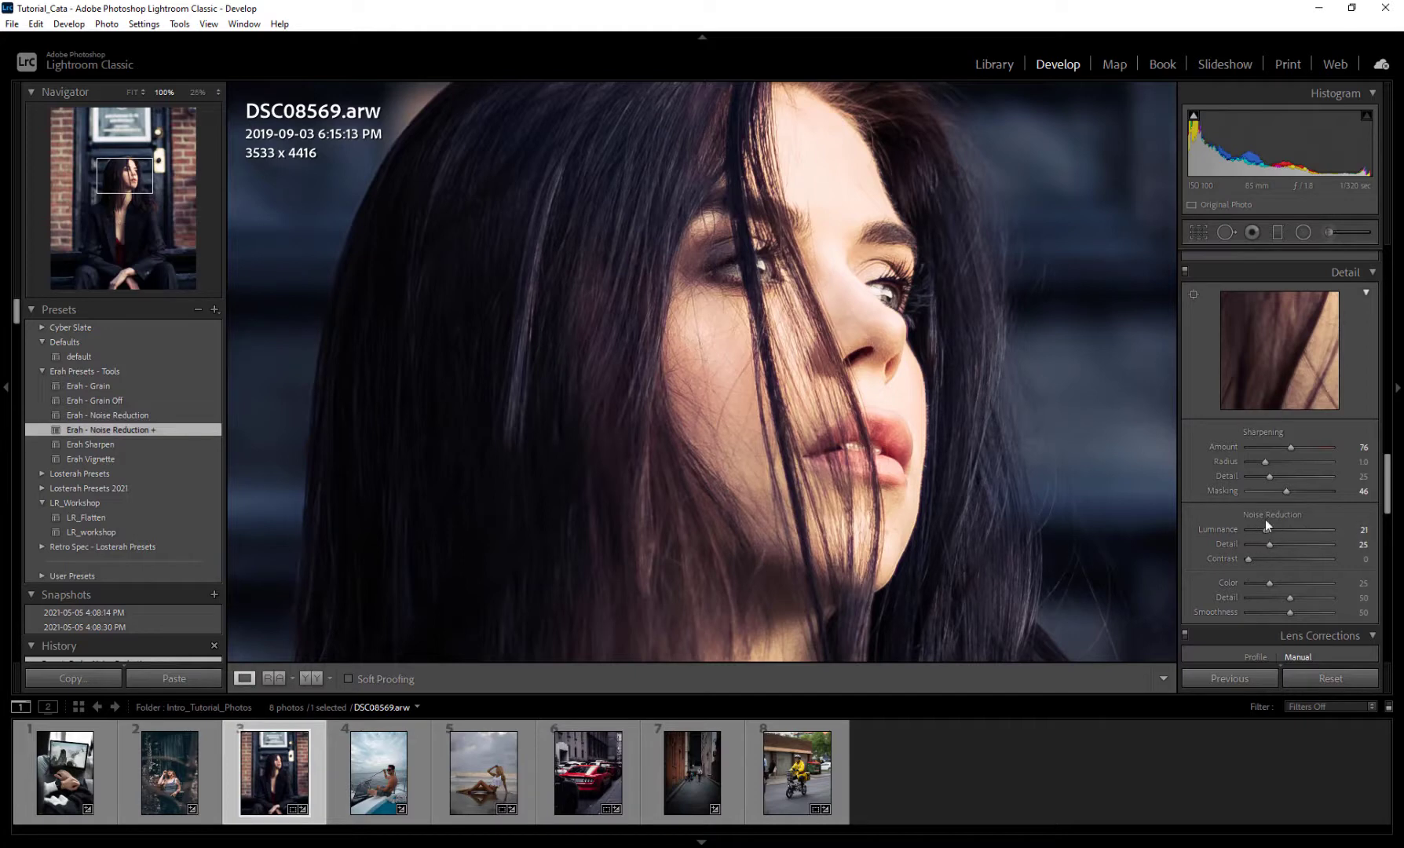
click(92, 445)
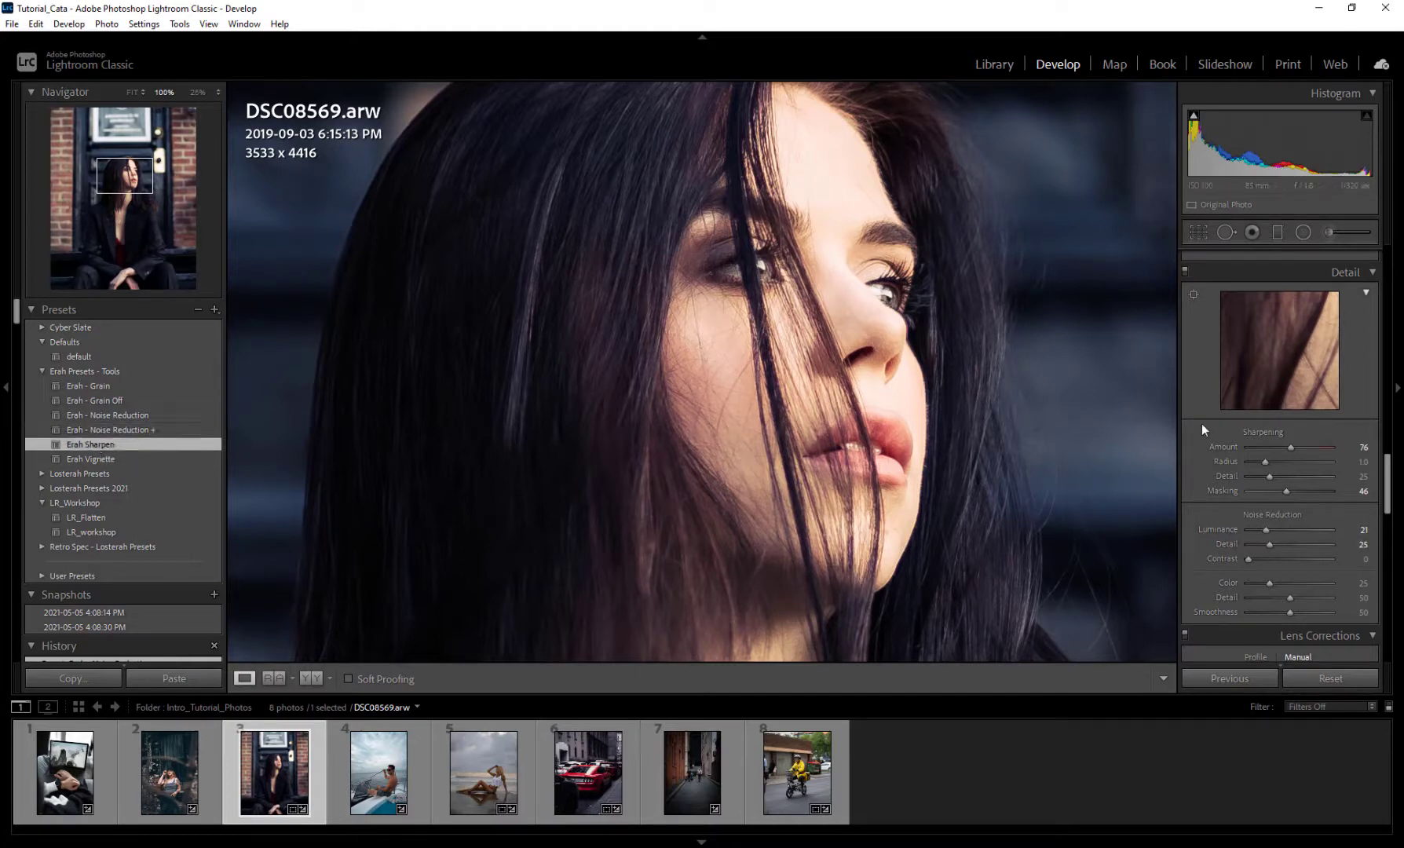
Step: Set the Sharpening Amount to 65, and apply the Erah Vignette, Erah - Grain Off and Erah - Grain presets in turn
drag(1319, 453, 1291, 448)
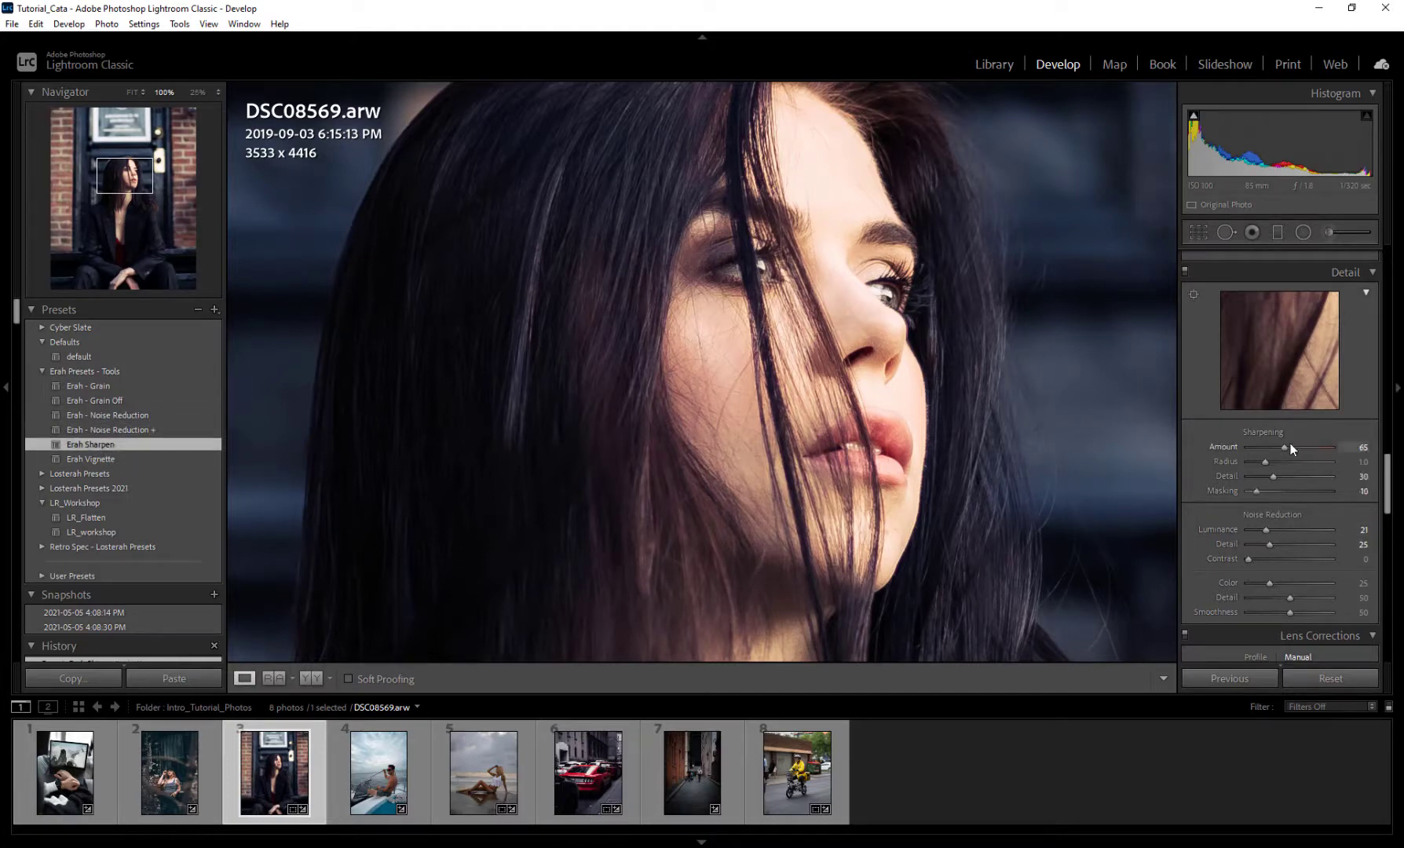
click(102, 460)
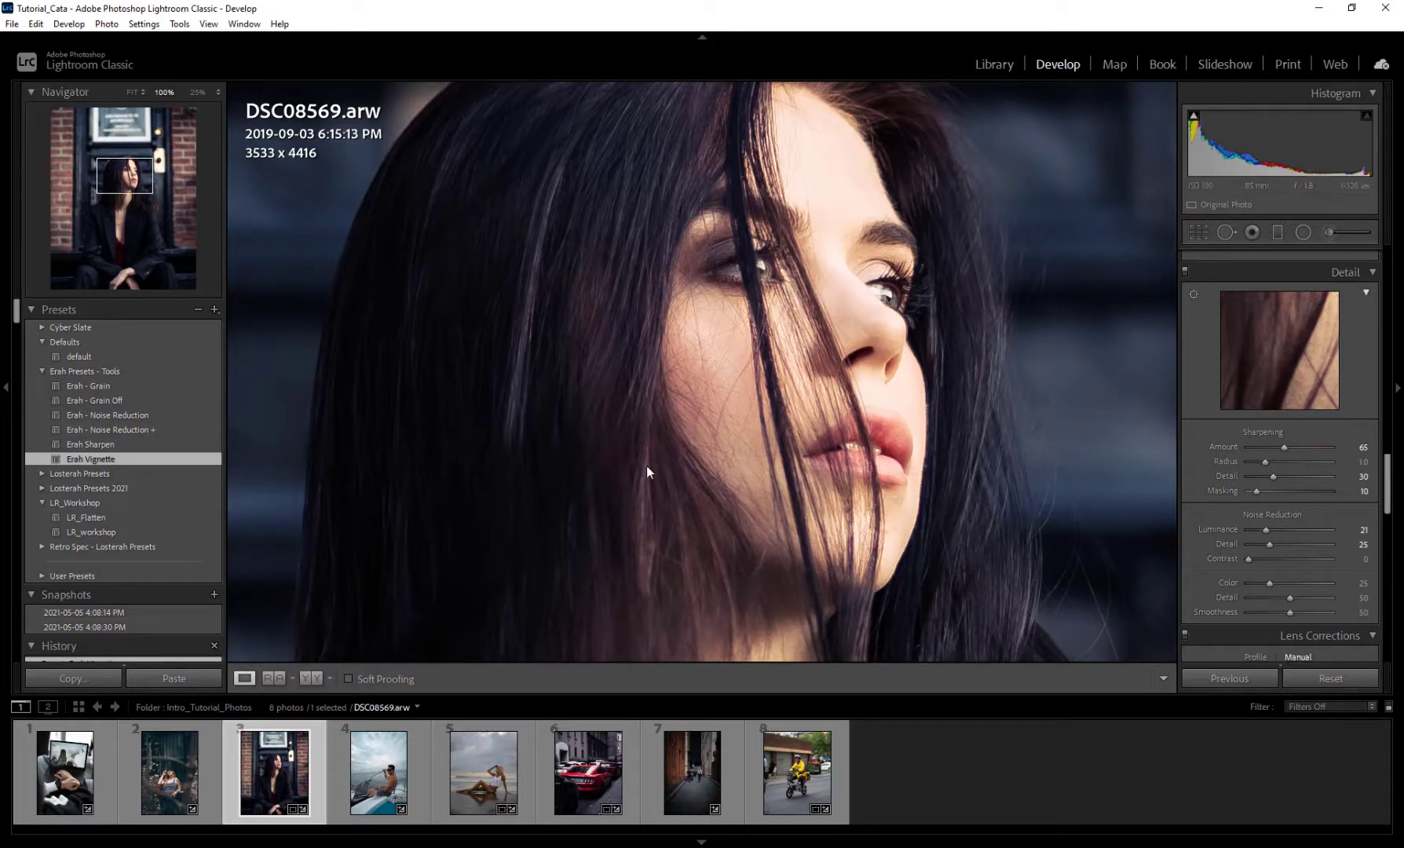
click(106, 398)
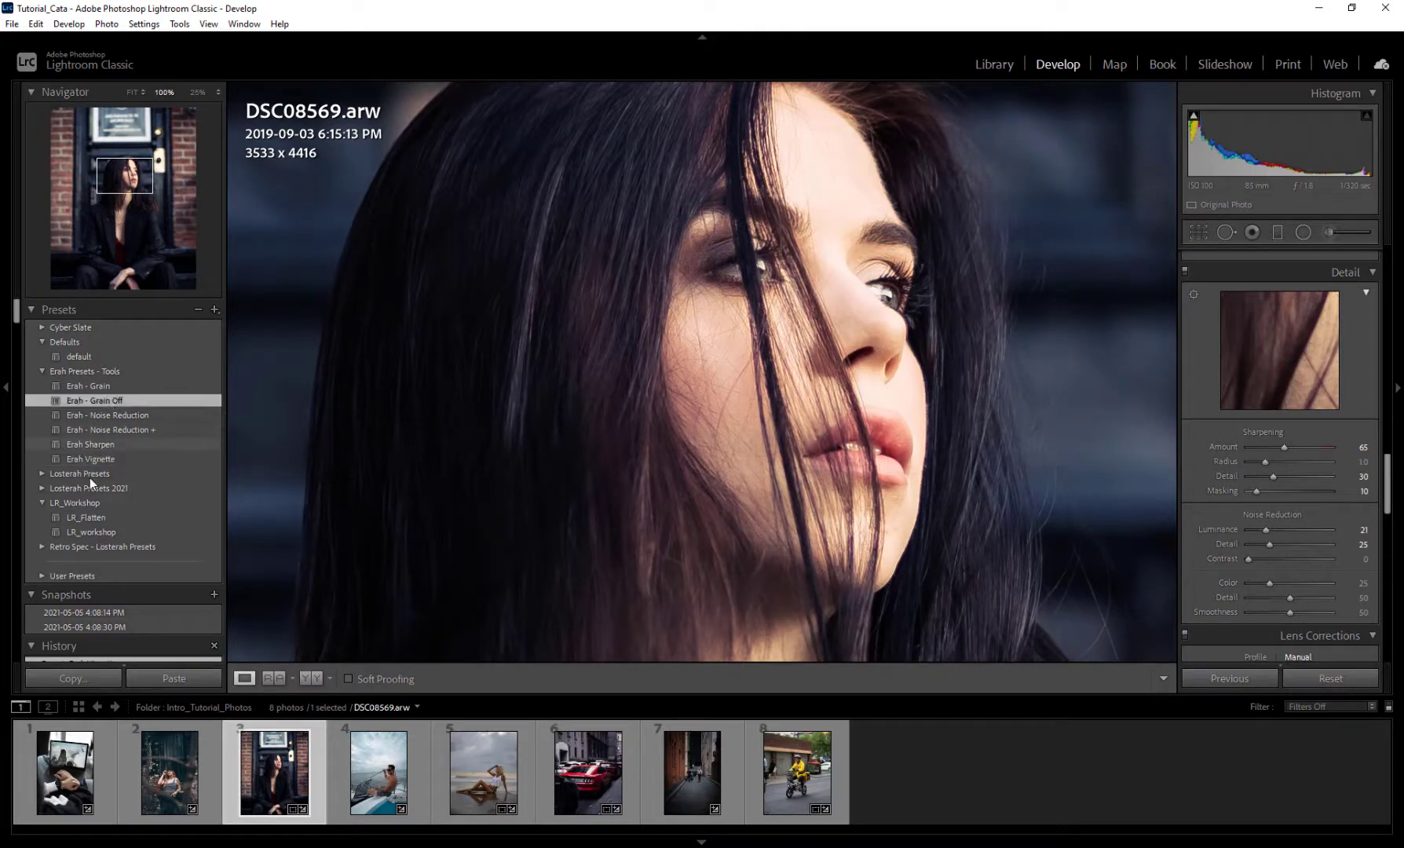
click(104, 387)
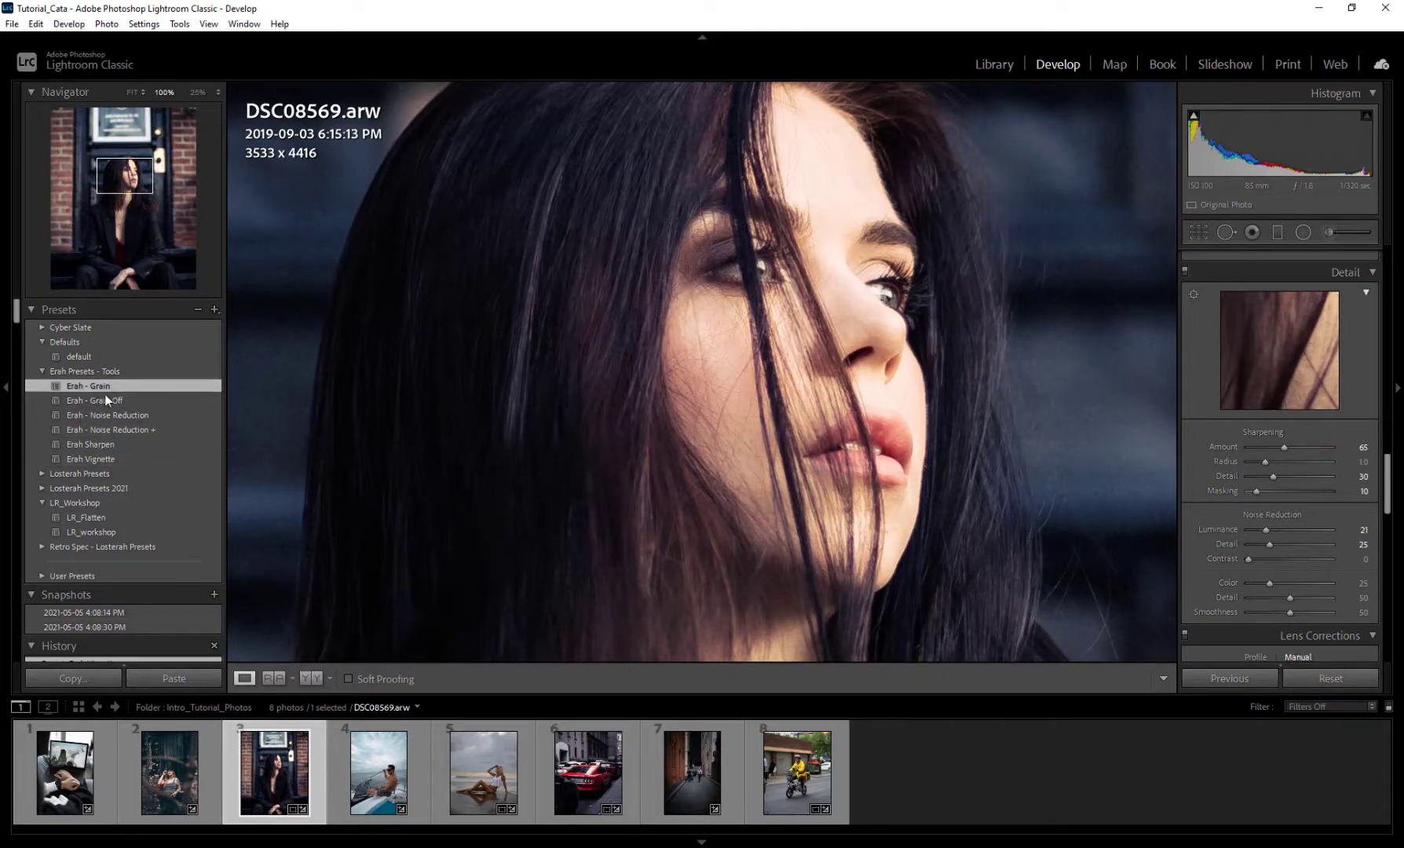
Step: Create a preset named LR_Grain in the LR_Workshop group, excluding Highlights, Shadows and White Clipping and including Grain
click(215, 308)
click(256, 328)
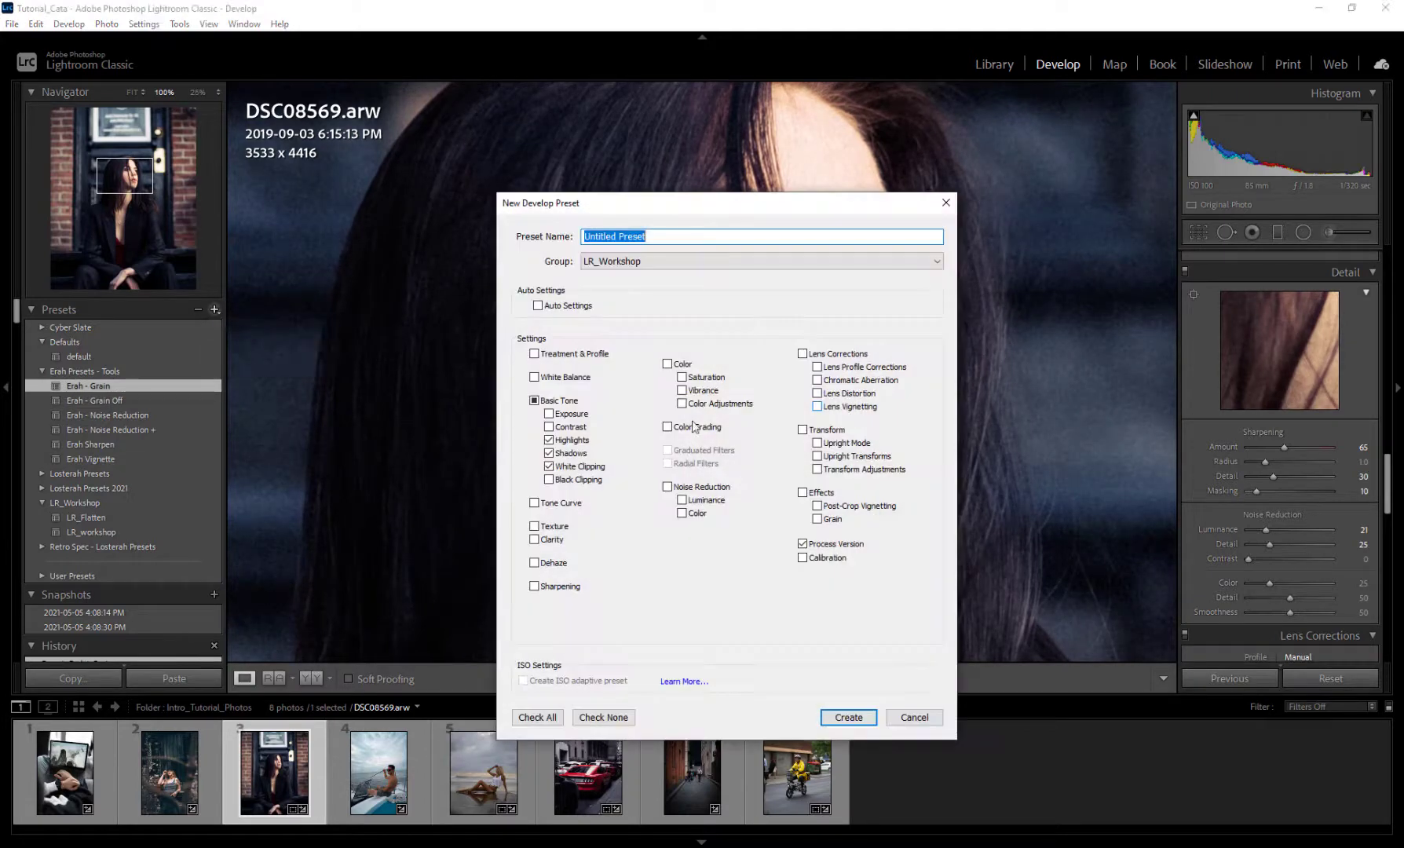
click(548, 453)
click(549, 439)
click(549, 452)
click(549, 466)
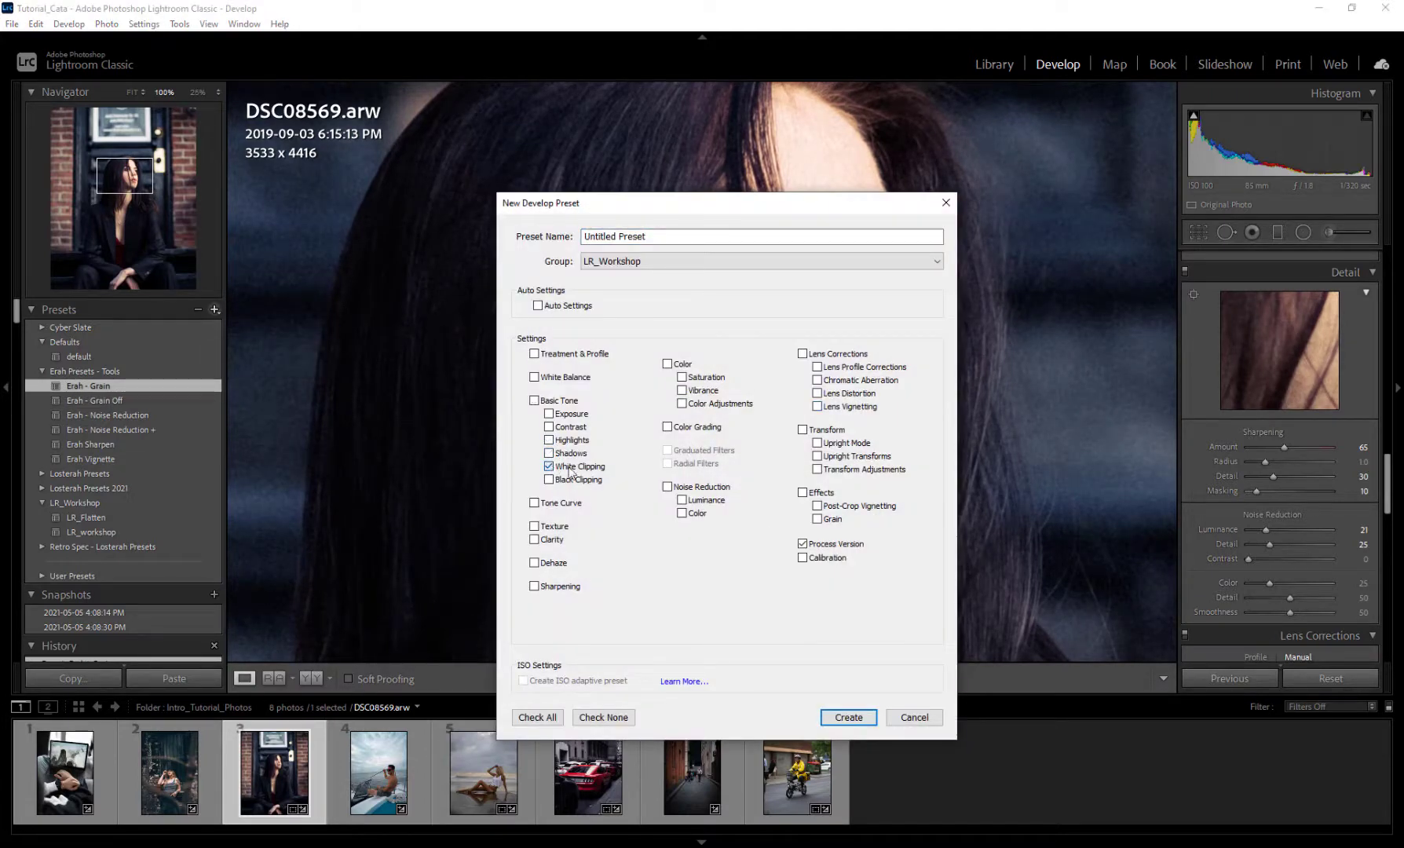
click(816, 519)
drag(670, 237, 484, 230)
text(LR_Grain)
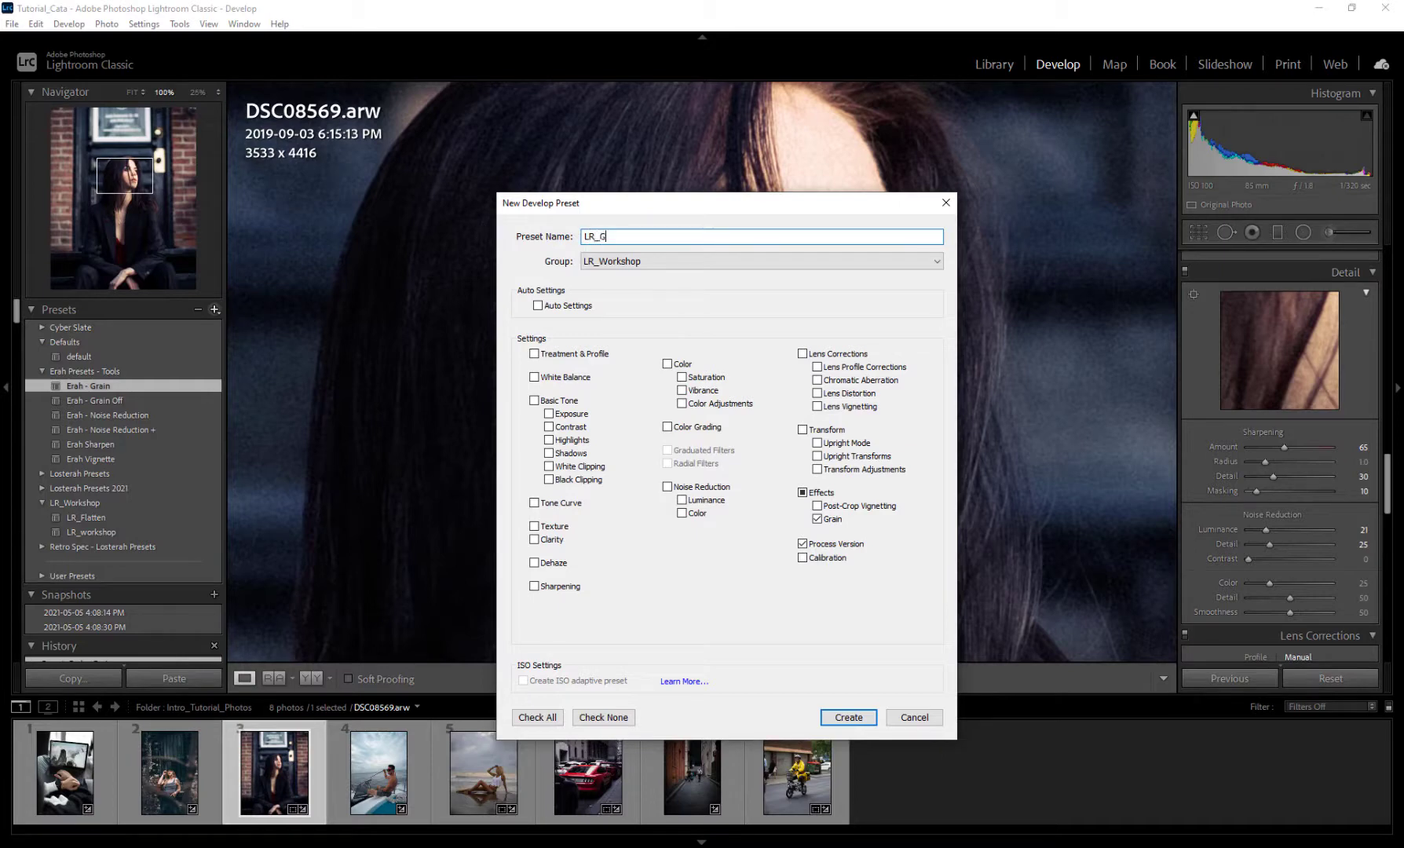
click(847, 717)
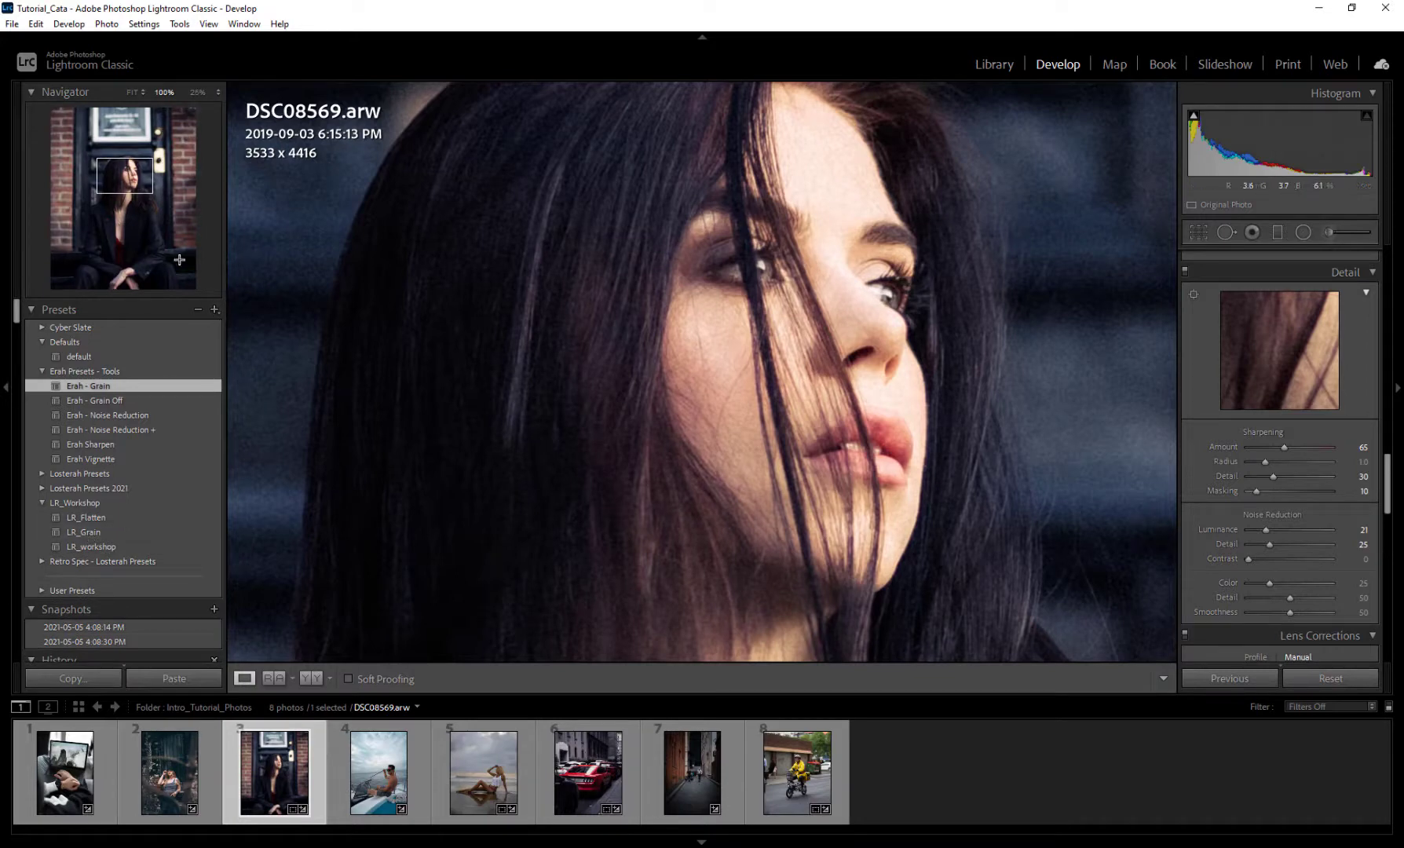
Step: Apply the LR_workshop preset to the portrait and reset the Grain Amount to 0 in the Effects settings
scroll(1265, 575, down, 8)
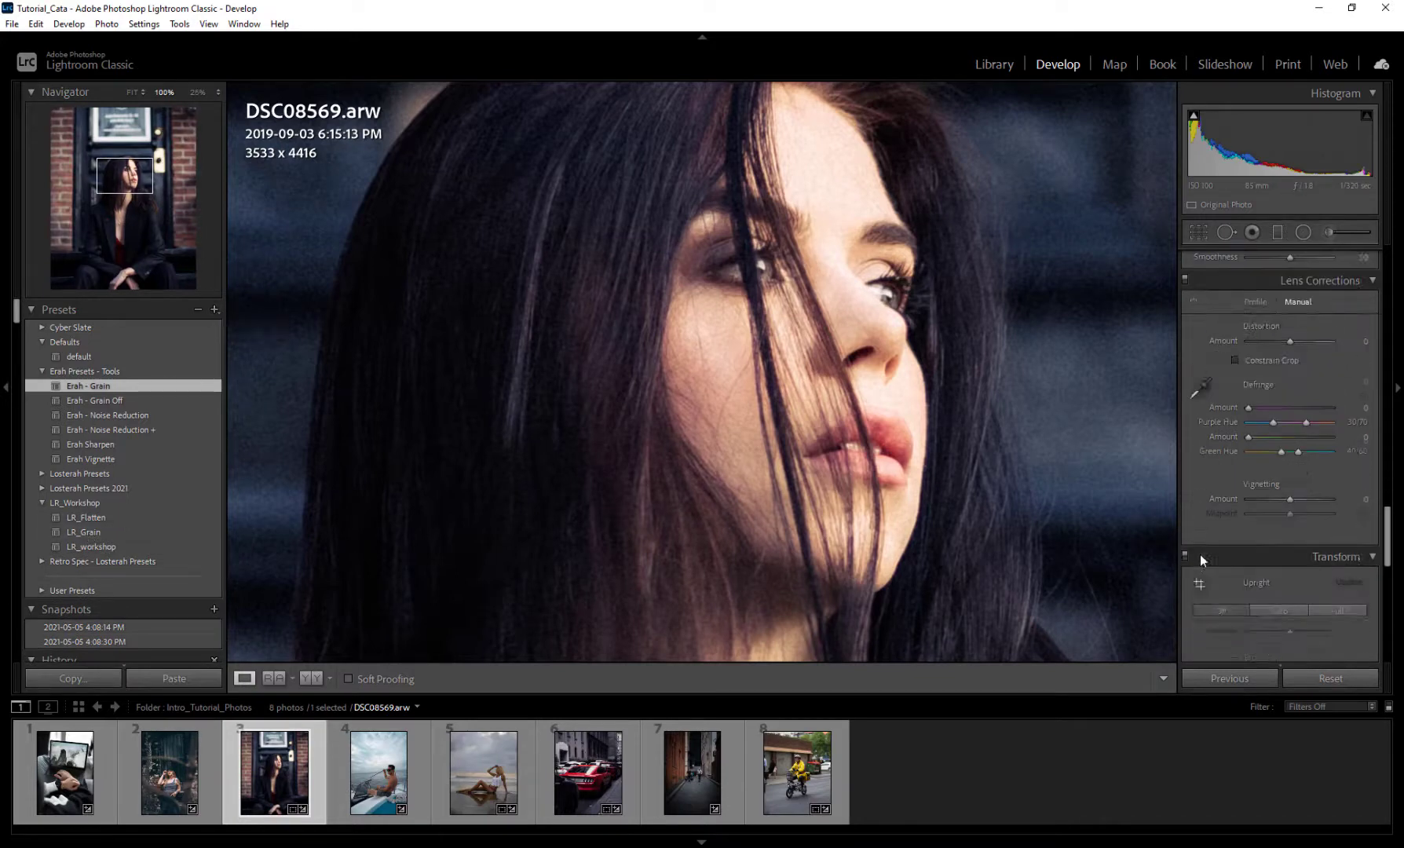
scroll(1199, 553, down, 5)
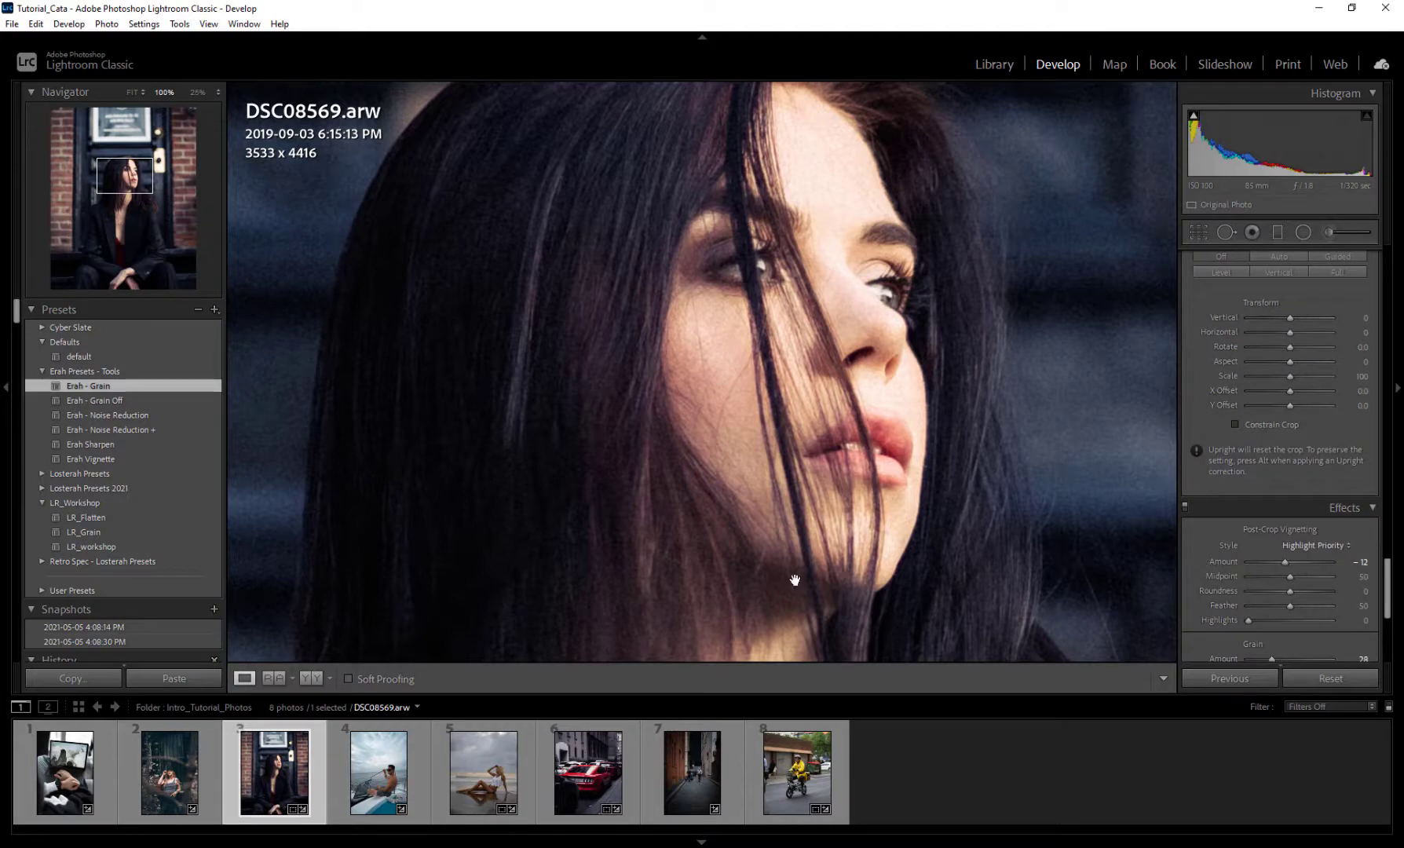
click(86, 547)
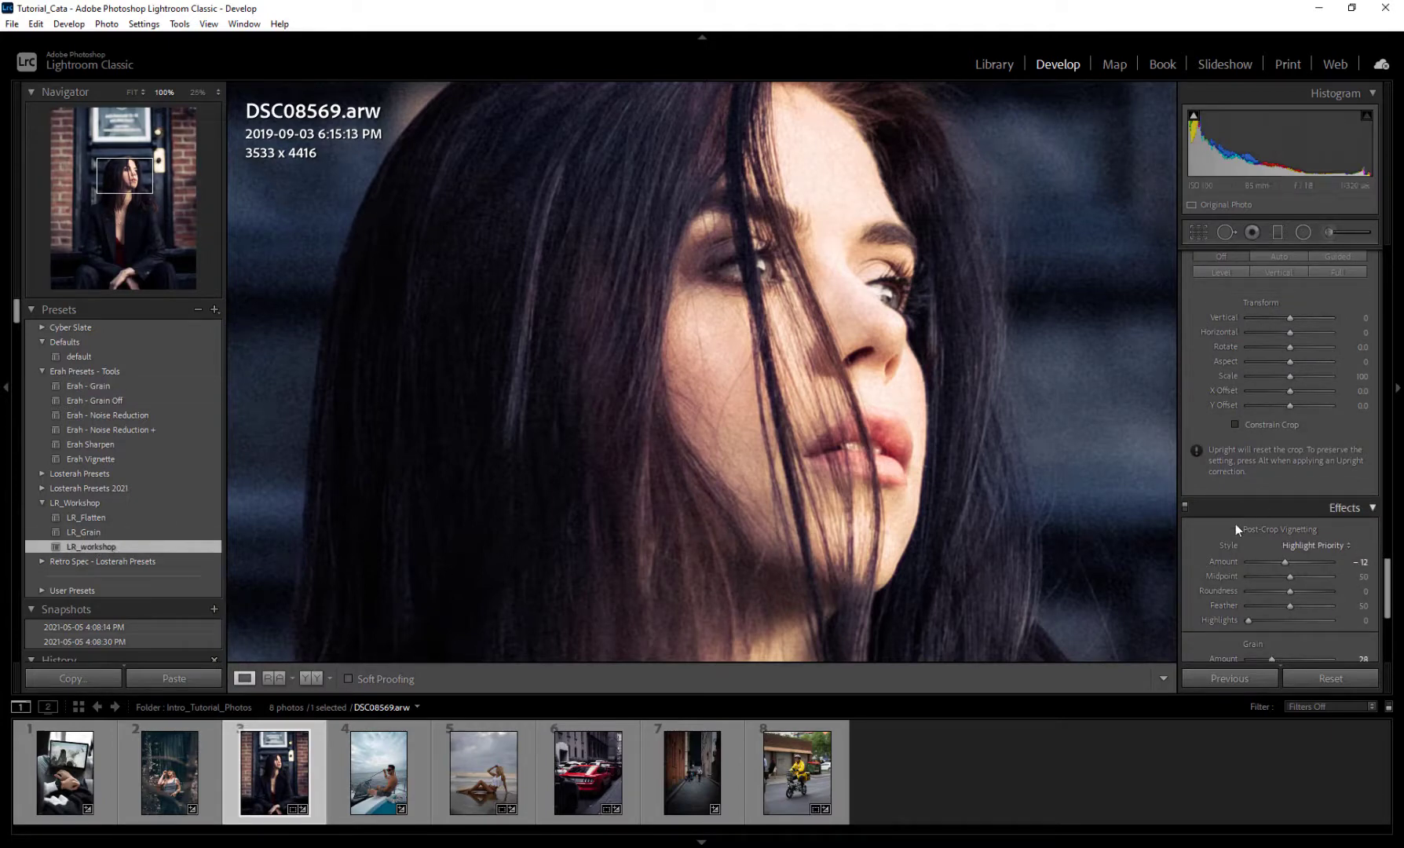
scroll(1223, 526, down, 2)
scroll(1222, 507, down, 3)
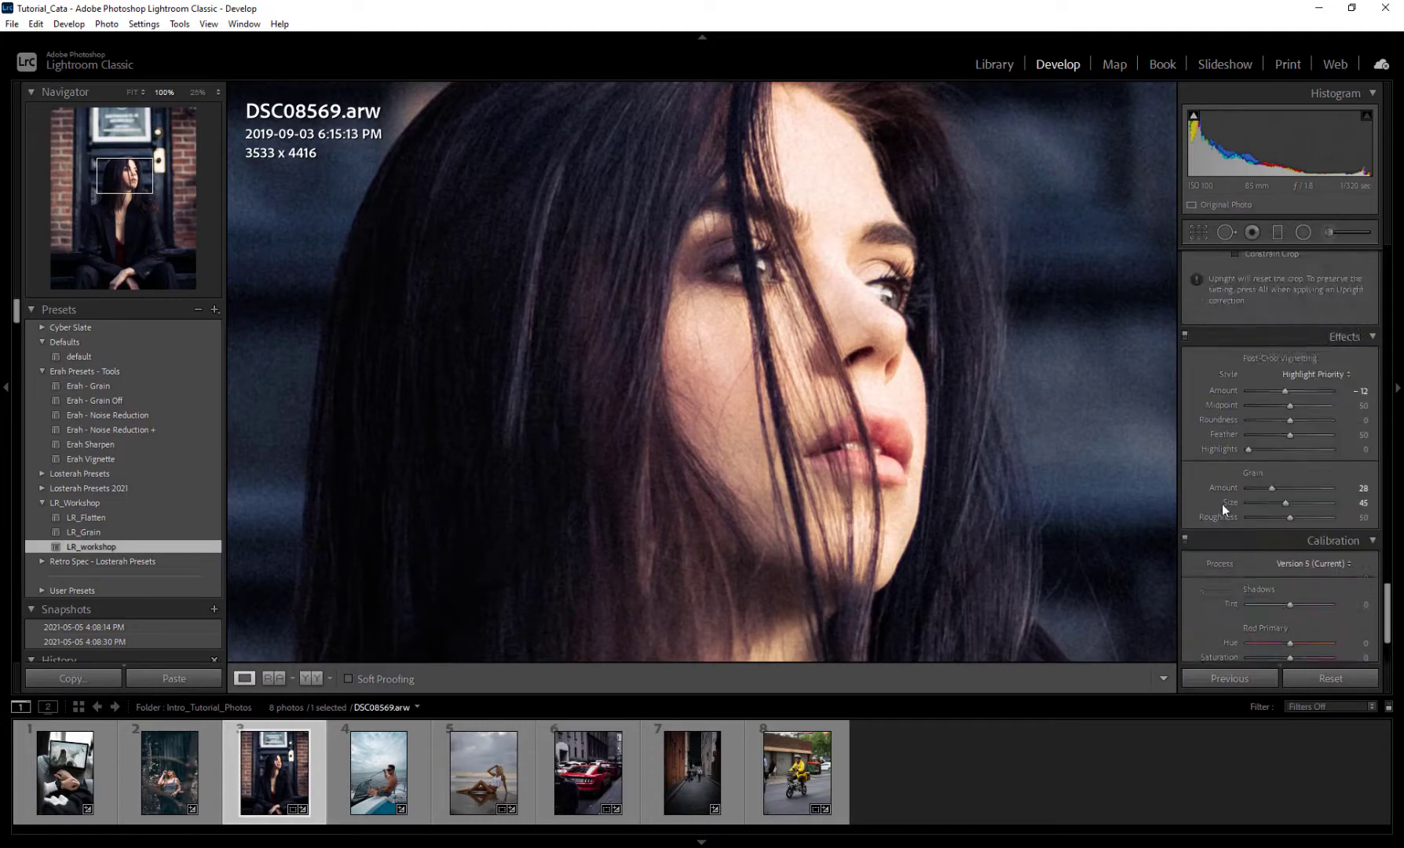
double_click(1270, 484)
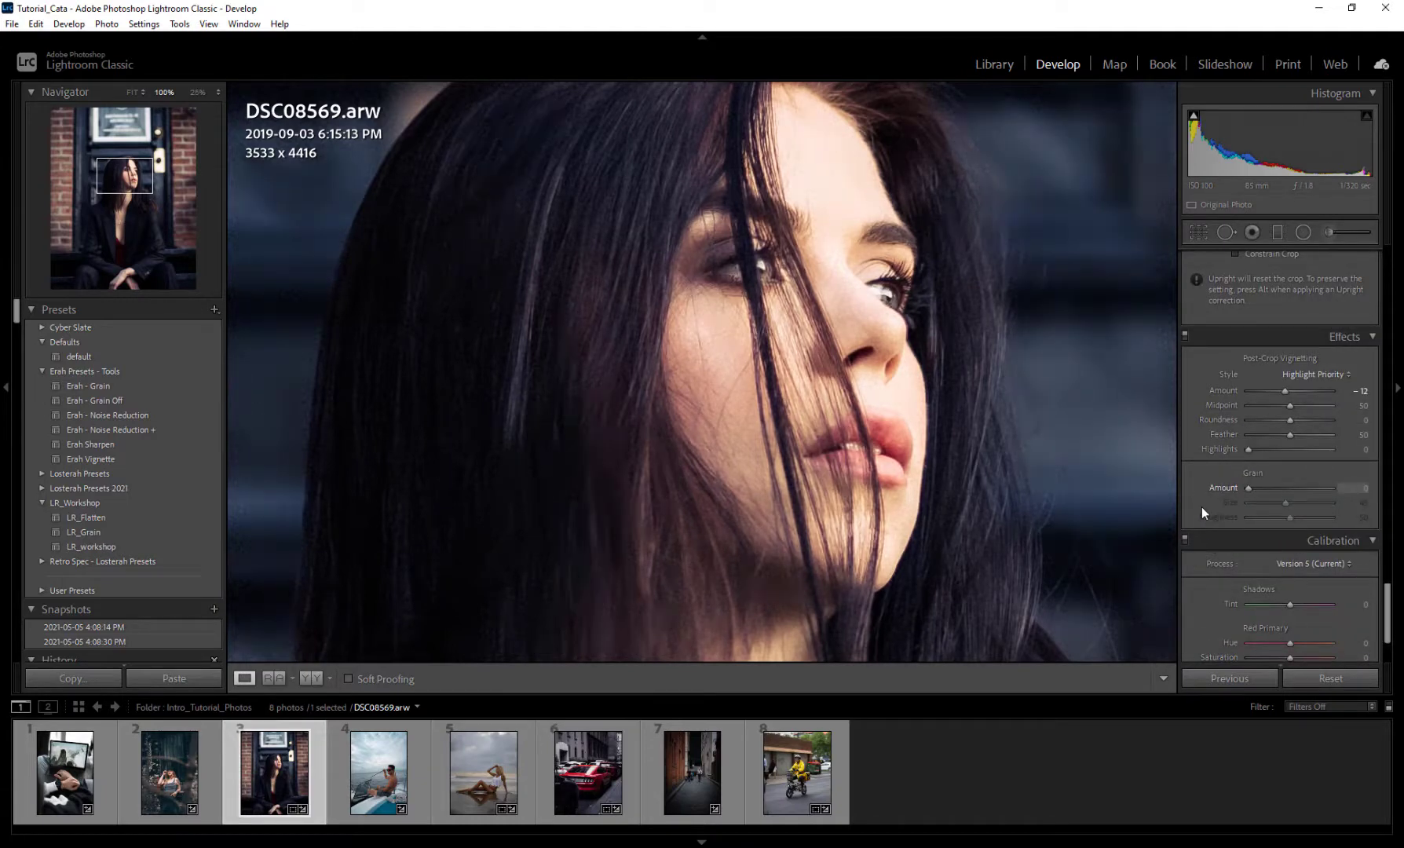
Step: Update the LR_workshop preset with the current settings, including everything except Exposure, Lens Corrections and Effects
right_click(98, 547)
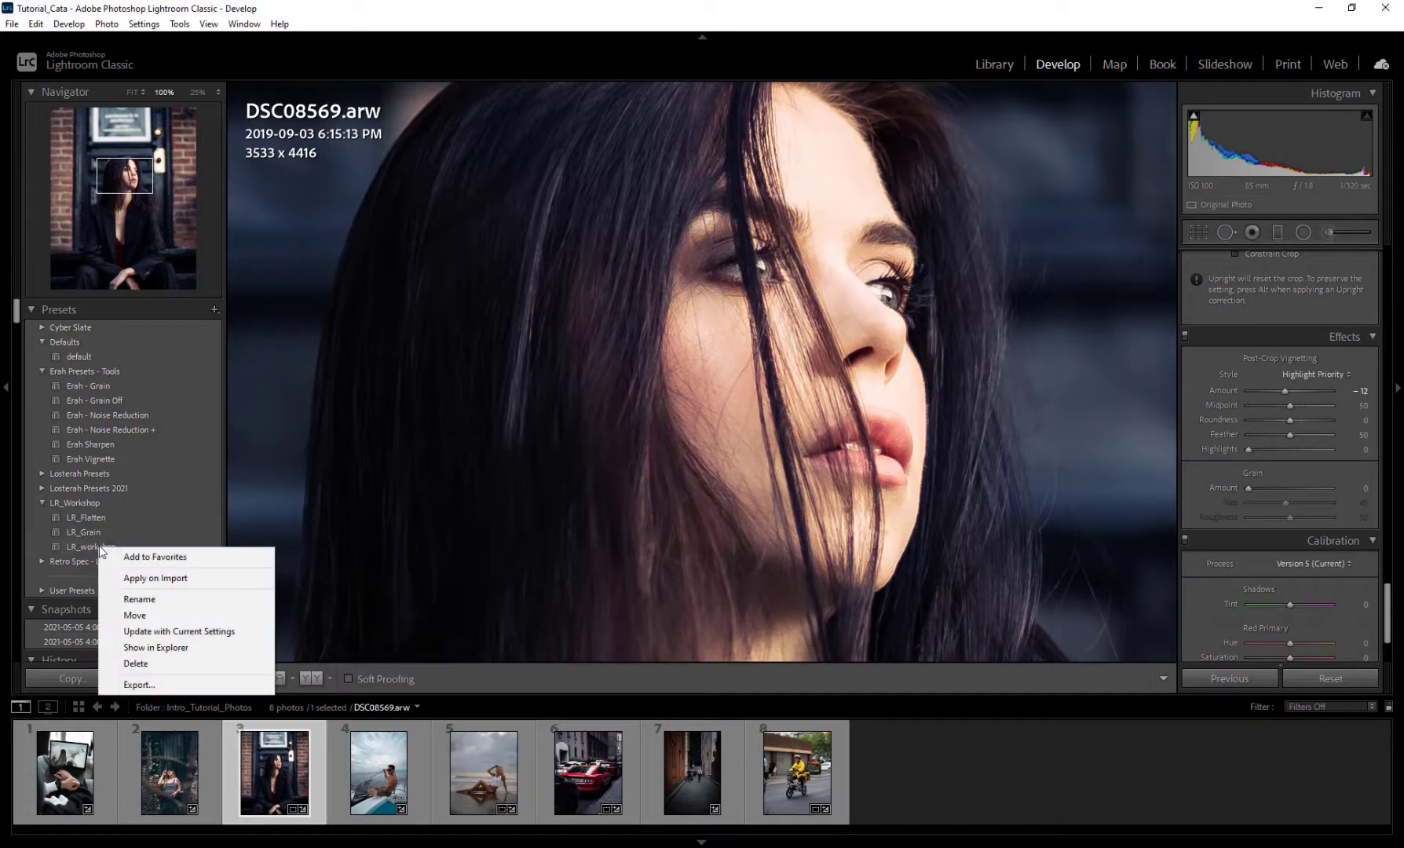
click(202, 632)
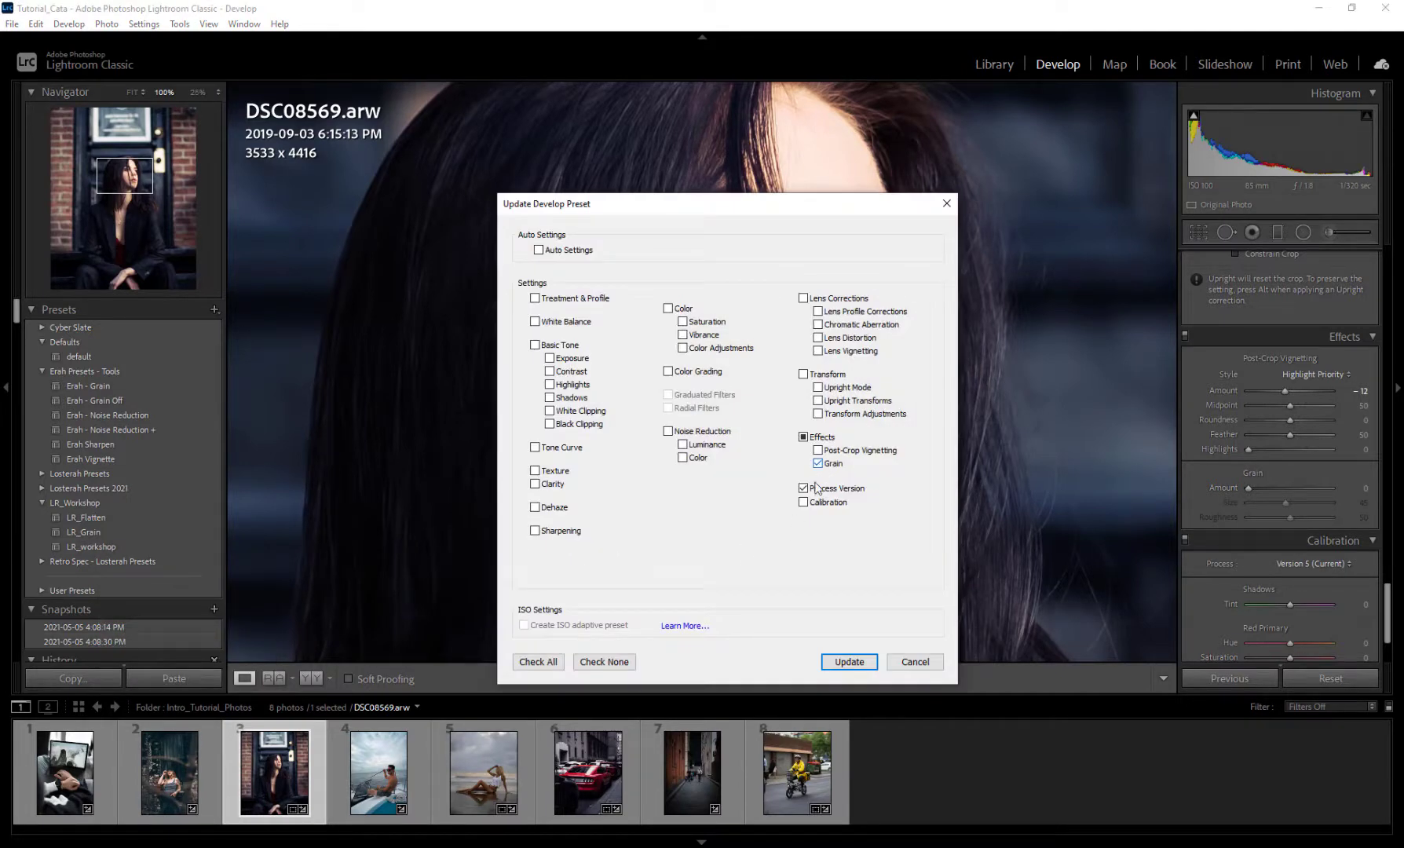
click(534, 661)
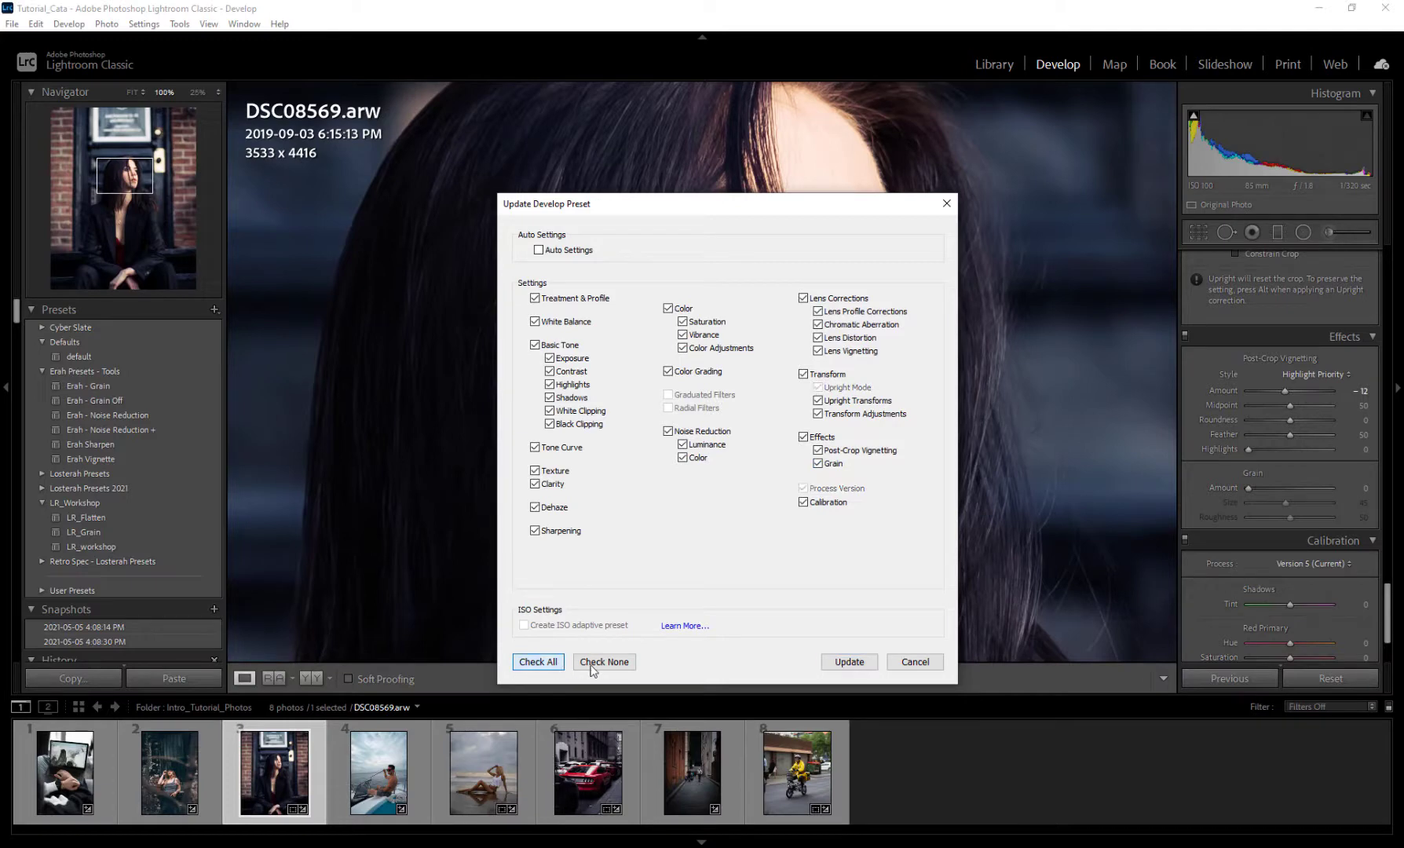
click(804, 437)
click(803, 299)
click(549, 358)
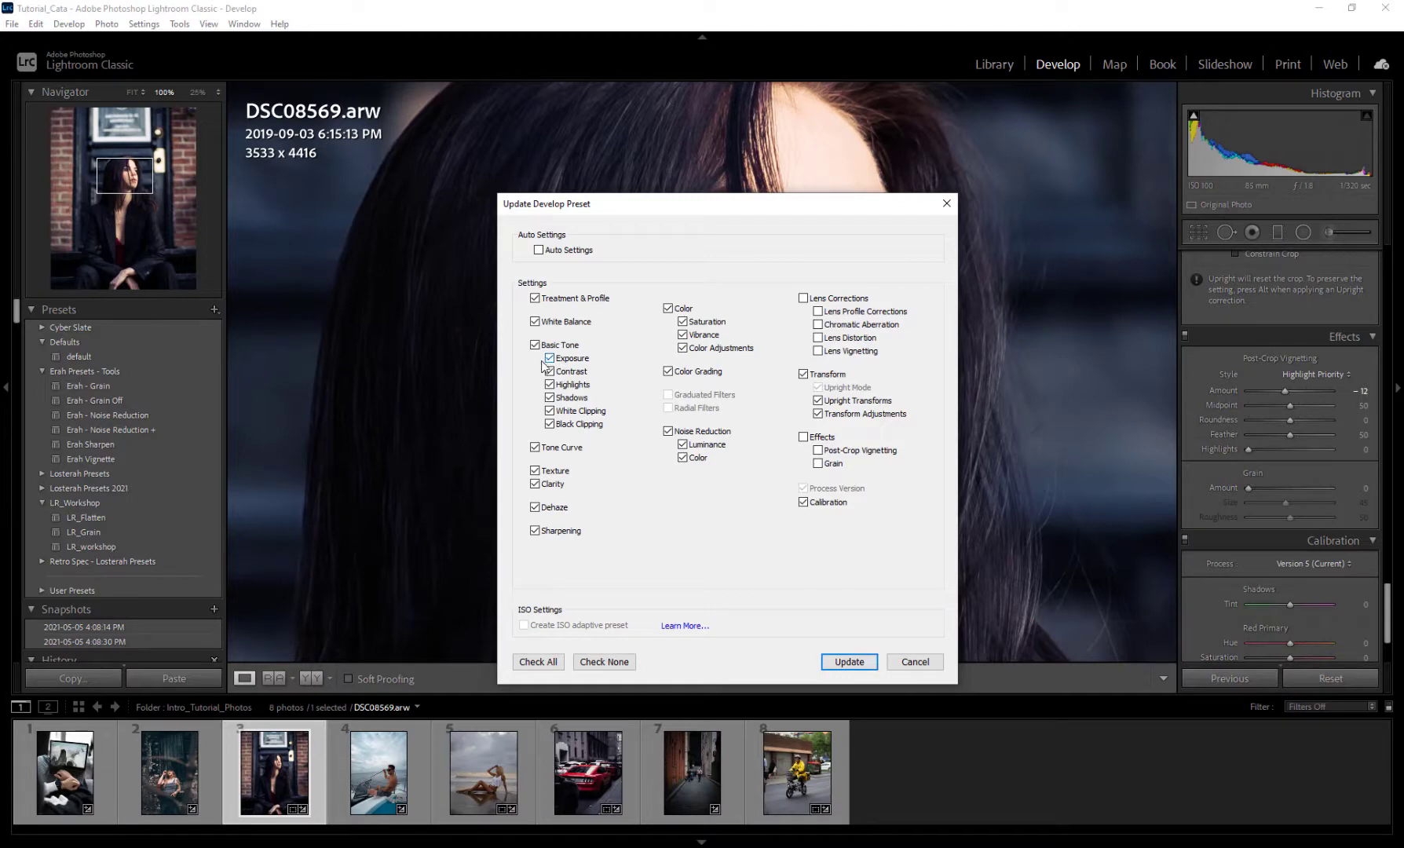
click(856, 663)
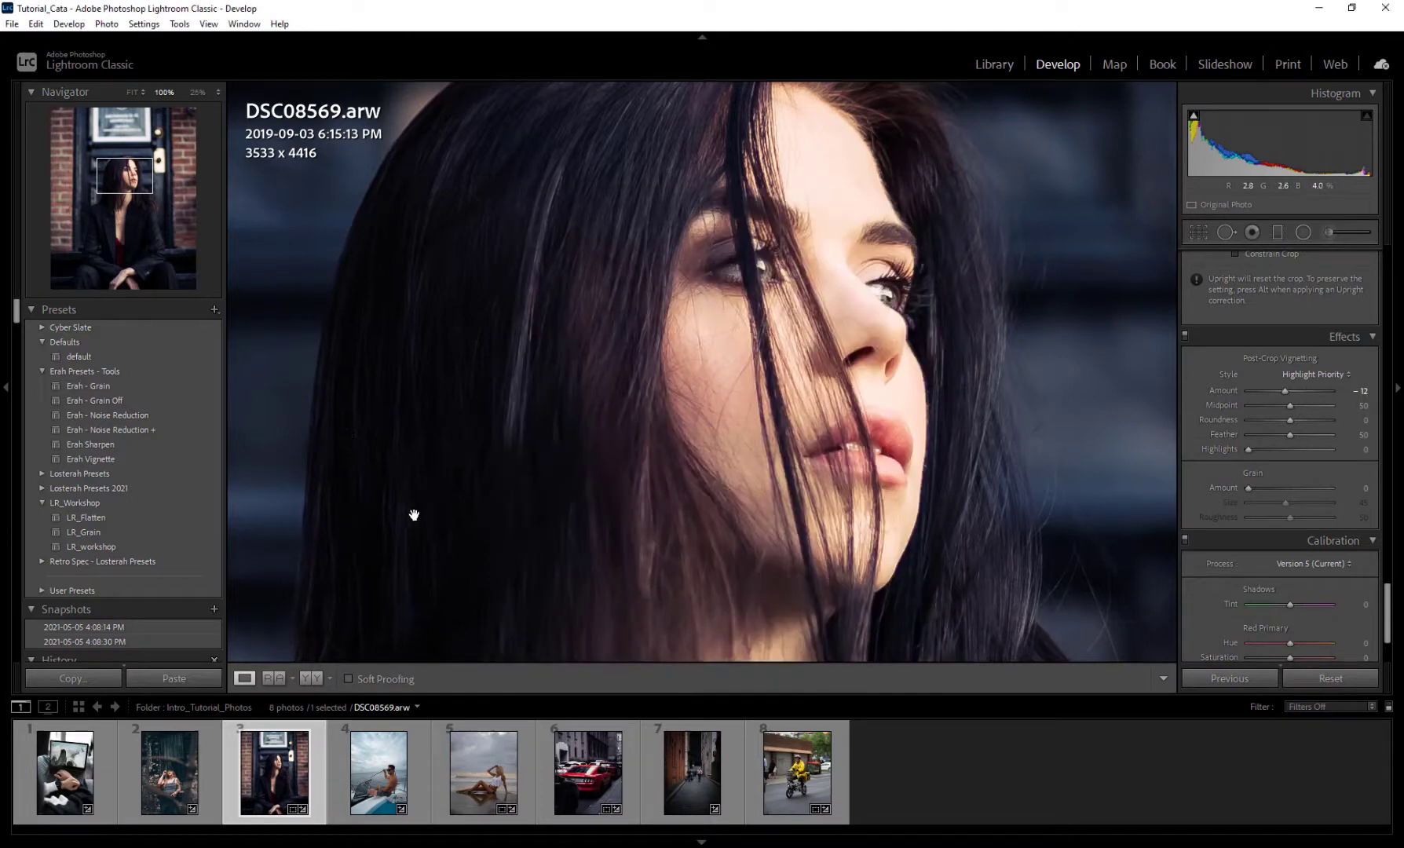
Step: Set the Grain Amount to 0 and create a preset named LR_Grain Off in the LR_Workshop group, clearing all settings and including Grain
click(88, 531)
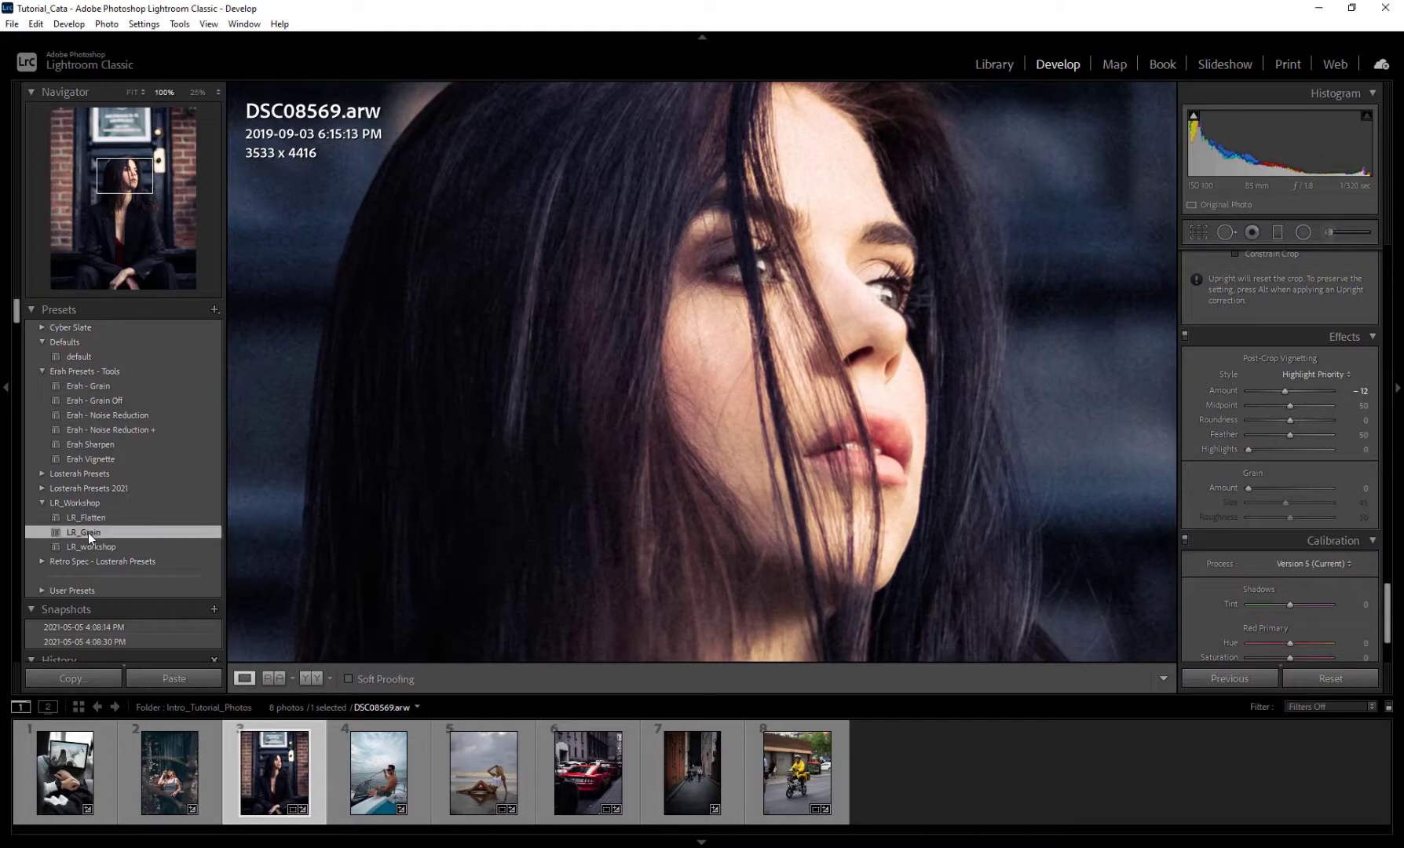
mouse_move(1248, 488)
mouse_down()
mouse_move(1294, 491)
mouse_move(1248, 492)
mouse_up()
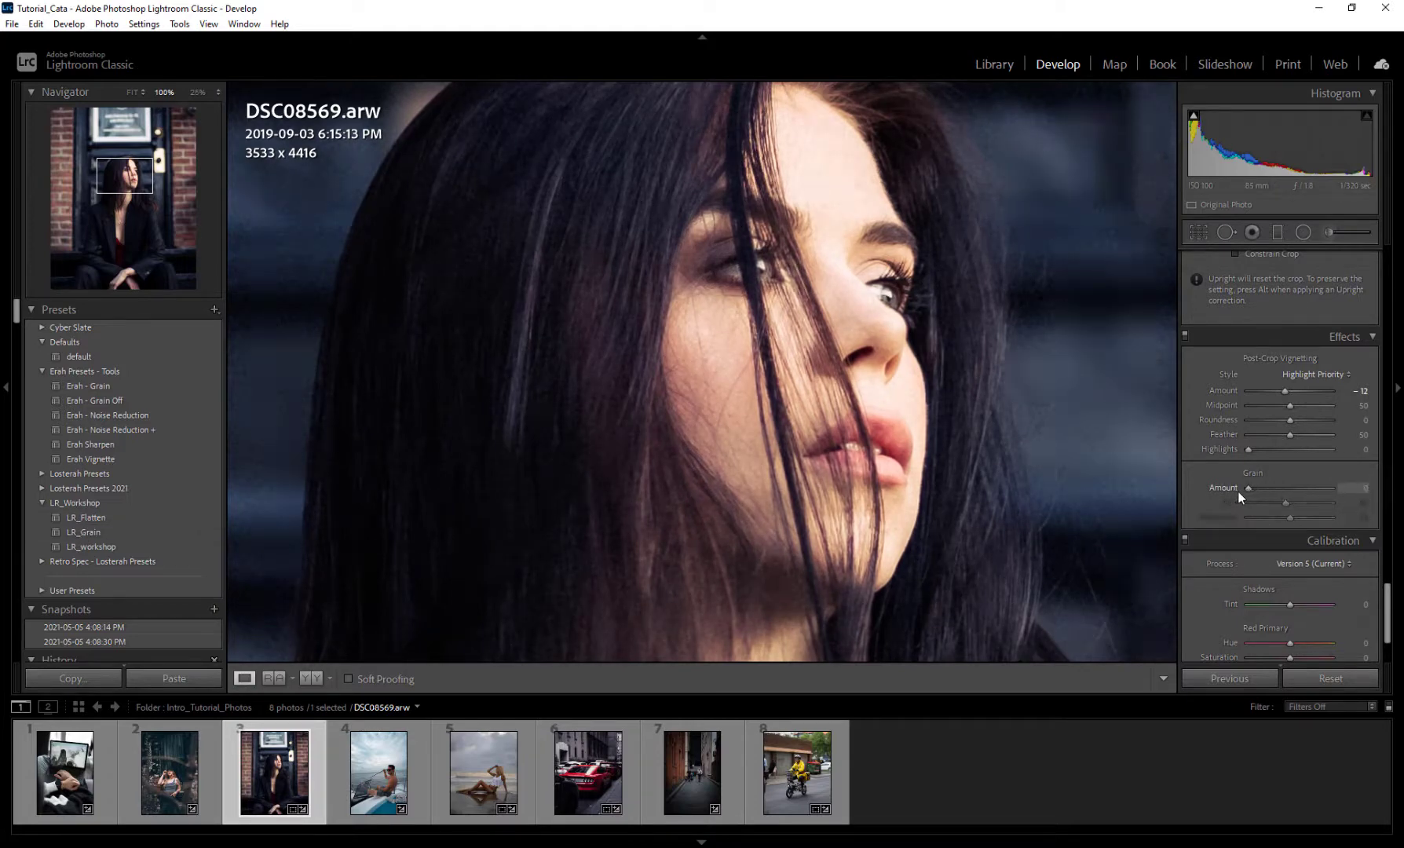
click(215, 309)
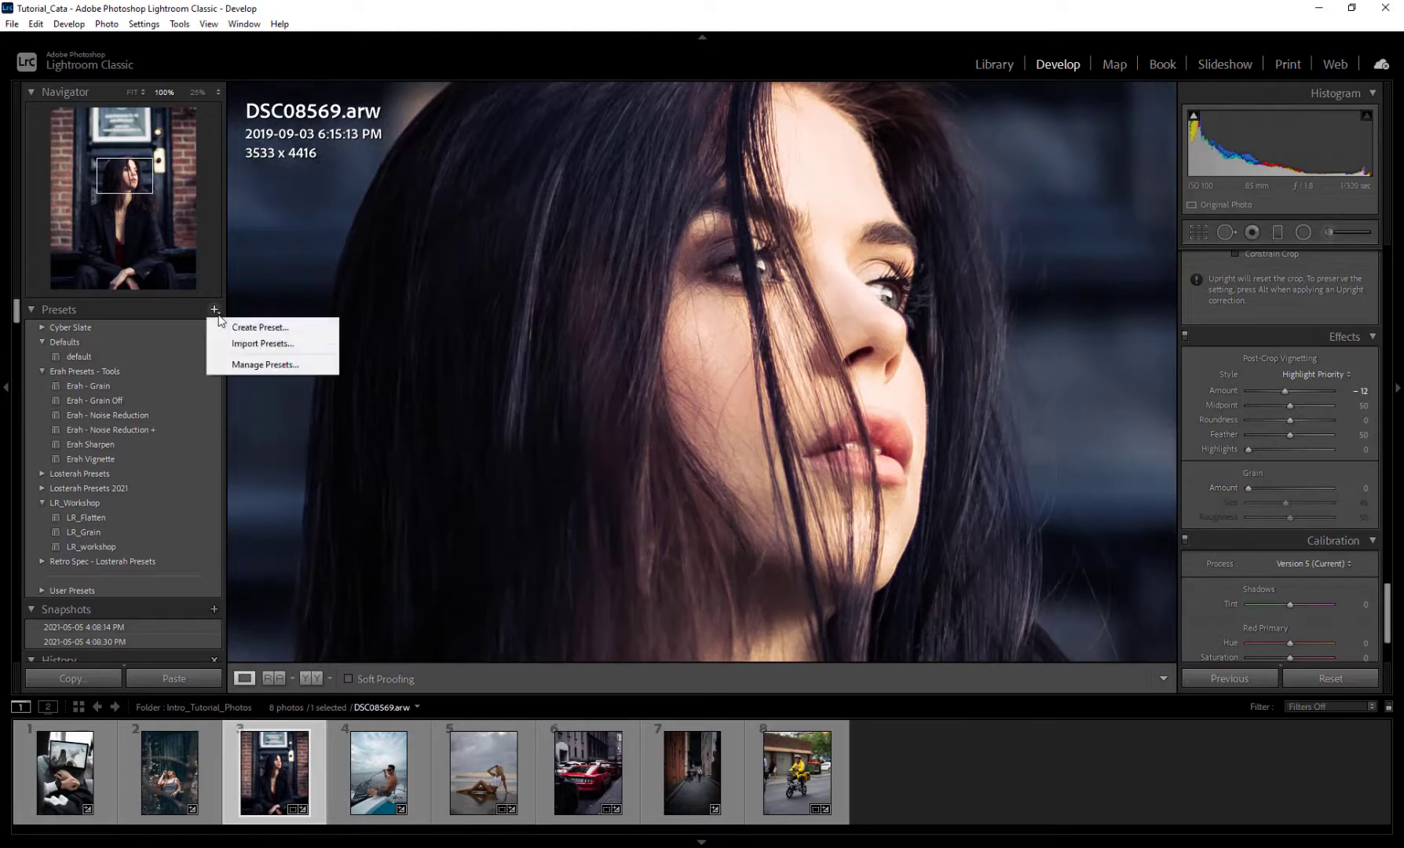
click(254, 328)
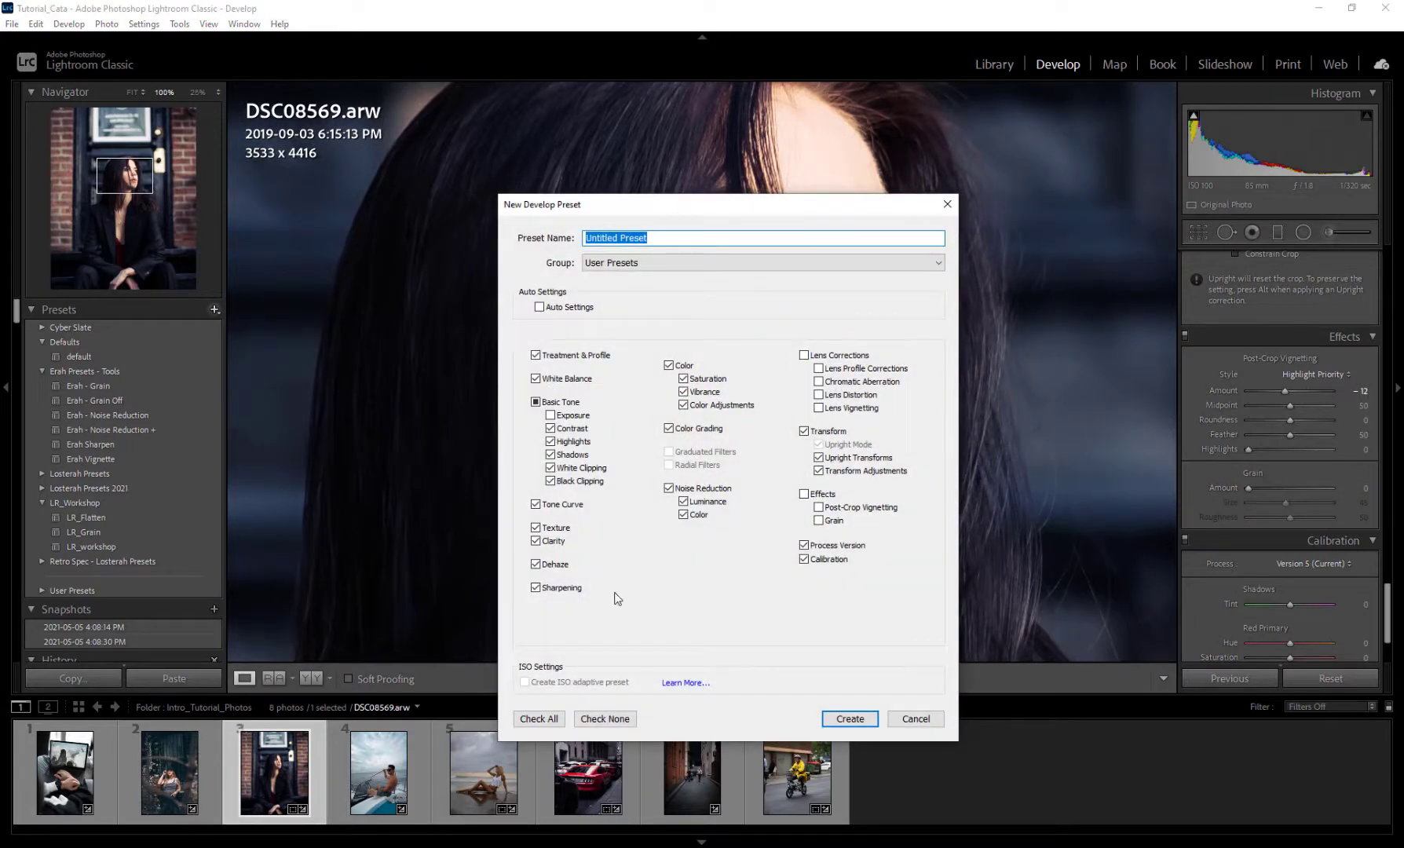
click(604, 718)
click(820, 520)
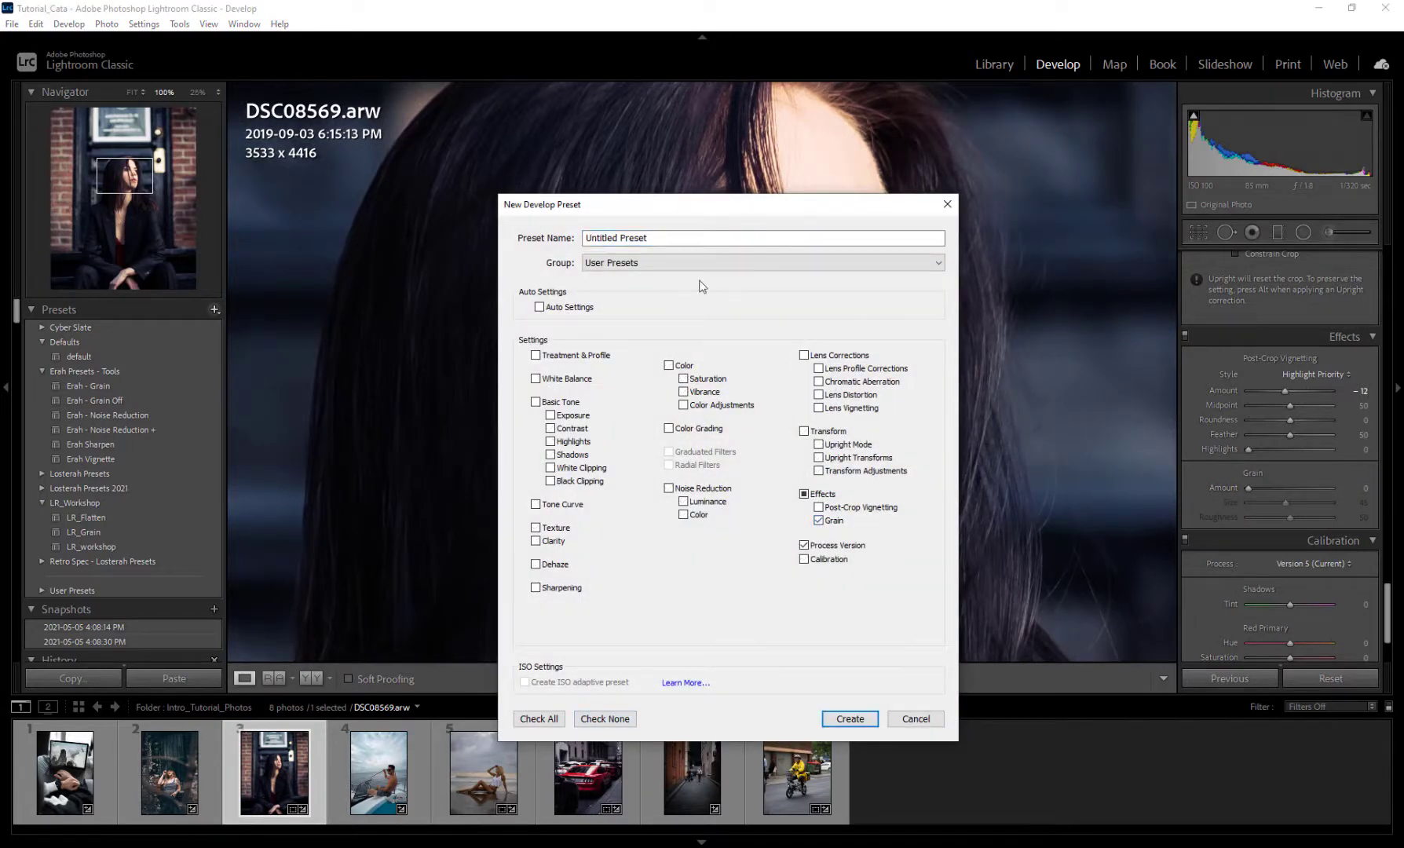
click(662, 265)
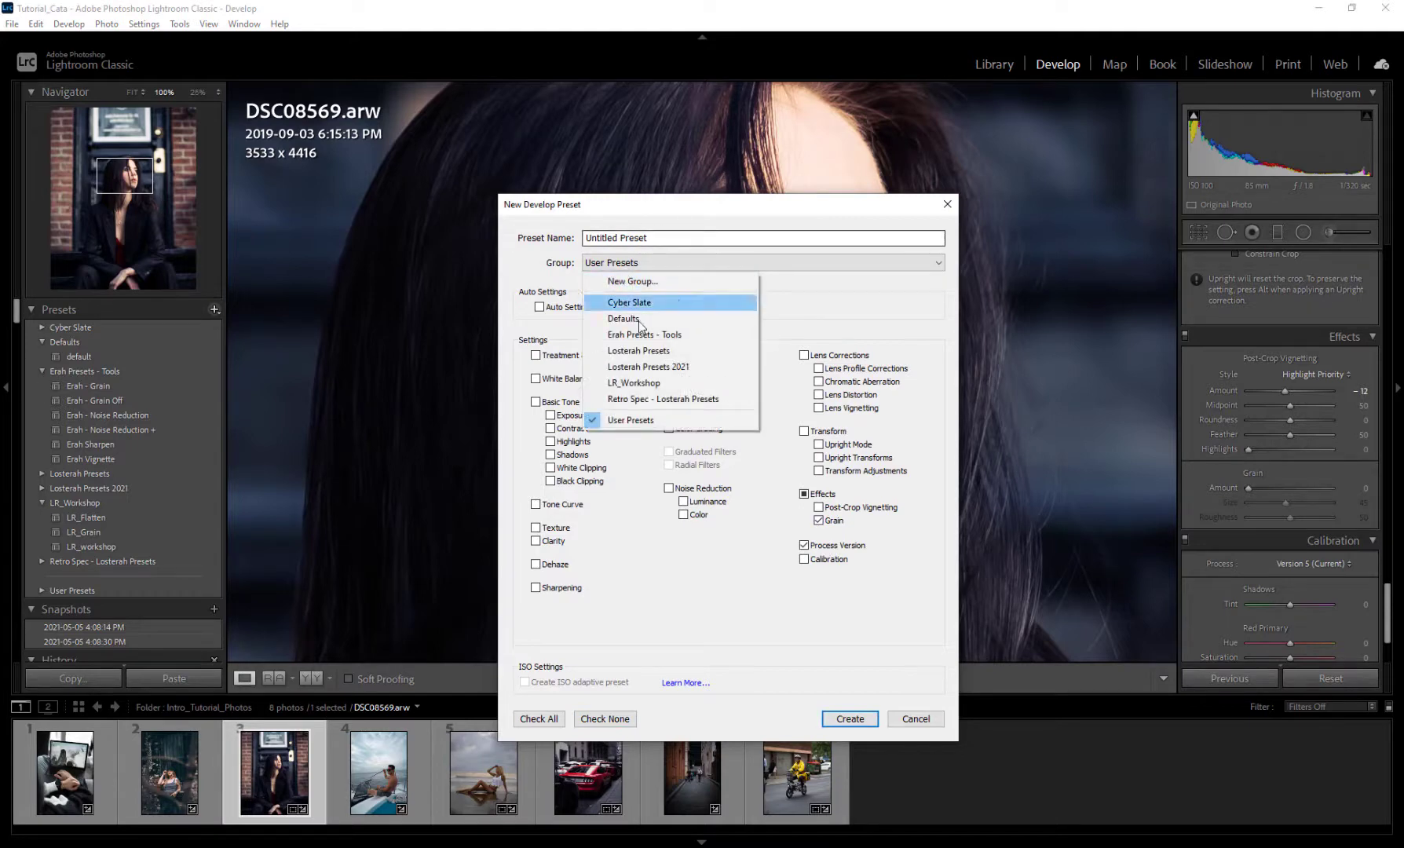
click(635, 382)
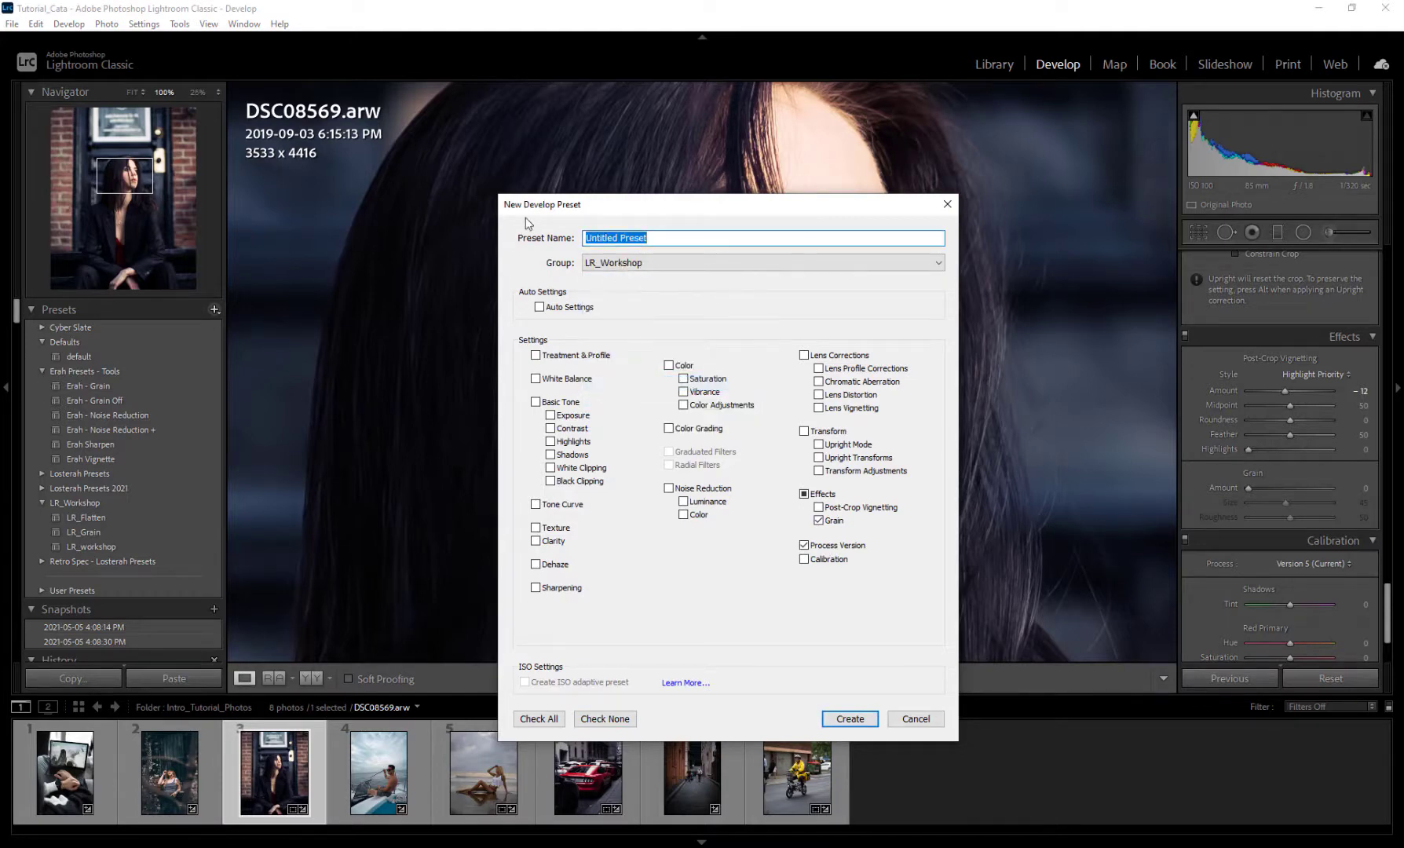
text(LR_Grain Off)
click(849, 718)
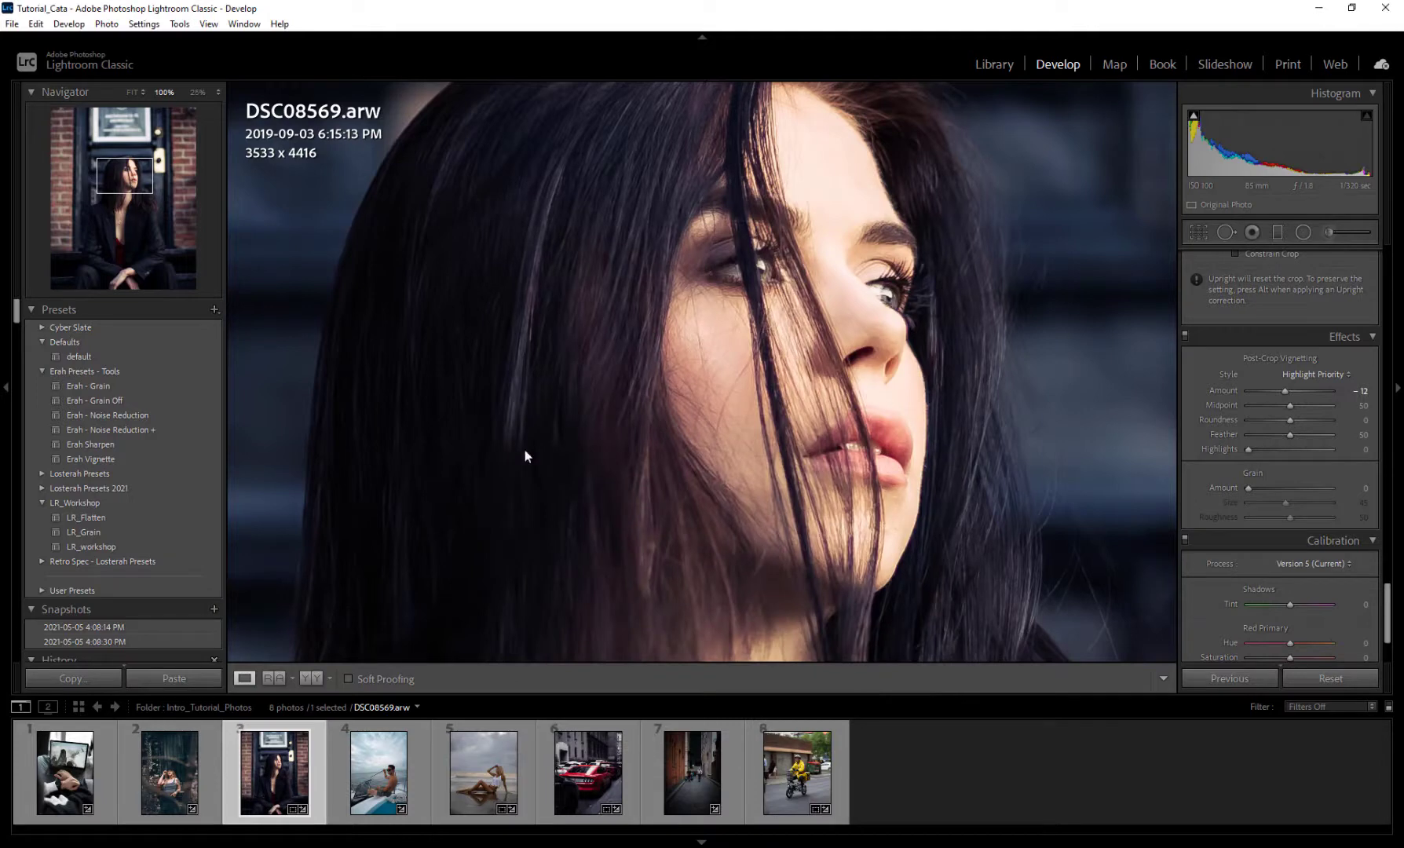
Step: Apply the LR_Grain preset to the portrait and review its Basic, Tone Curve and HSL settings
click(89, 533)
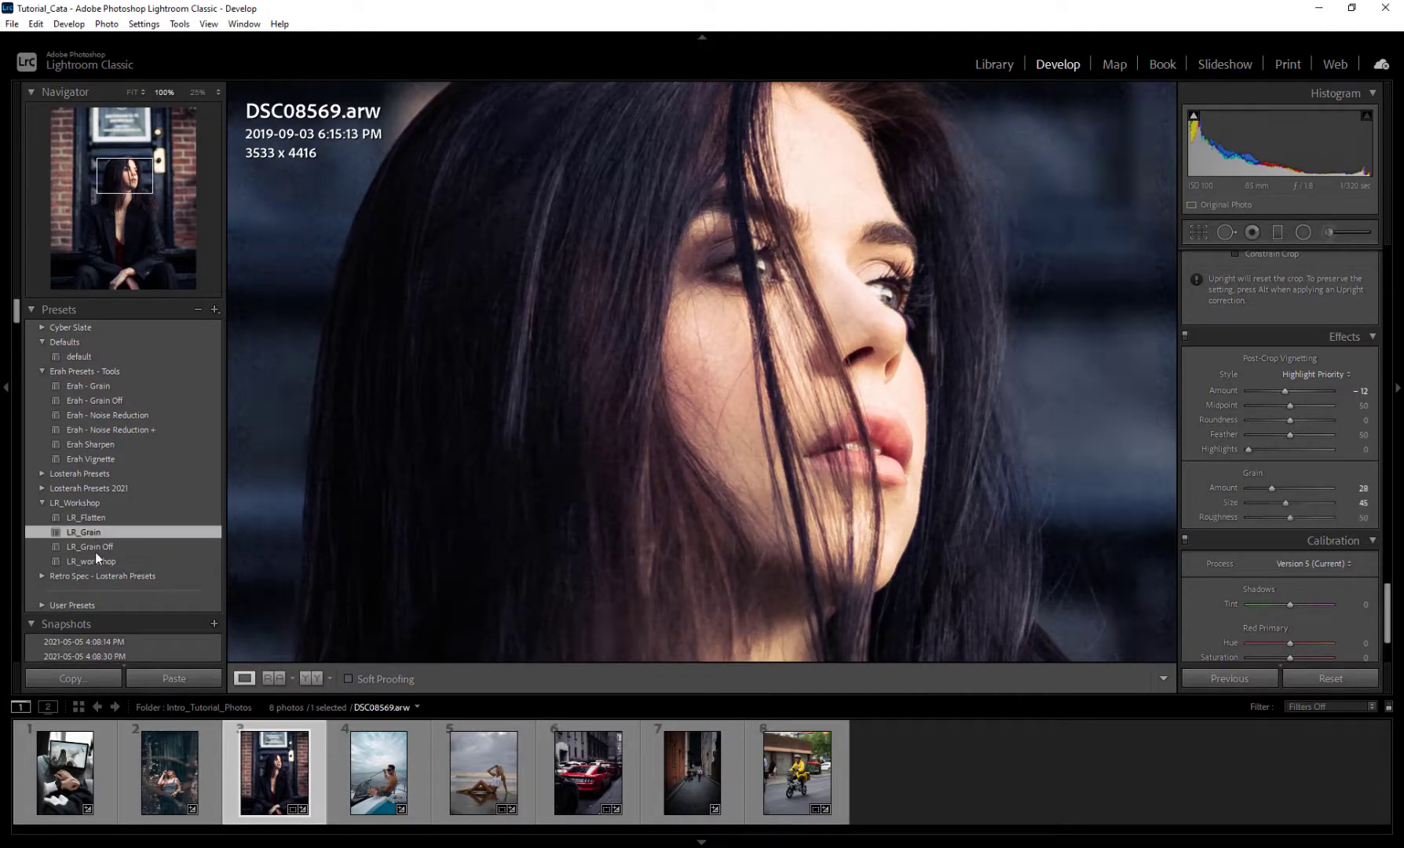
scroll(1224, 462, up, 5)
scroll(1221, 464, up, 10)
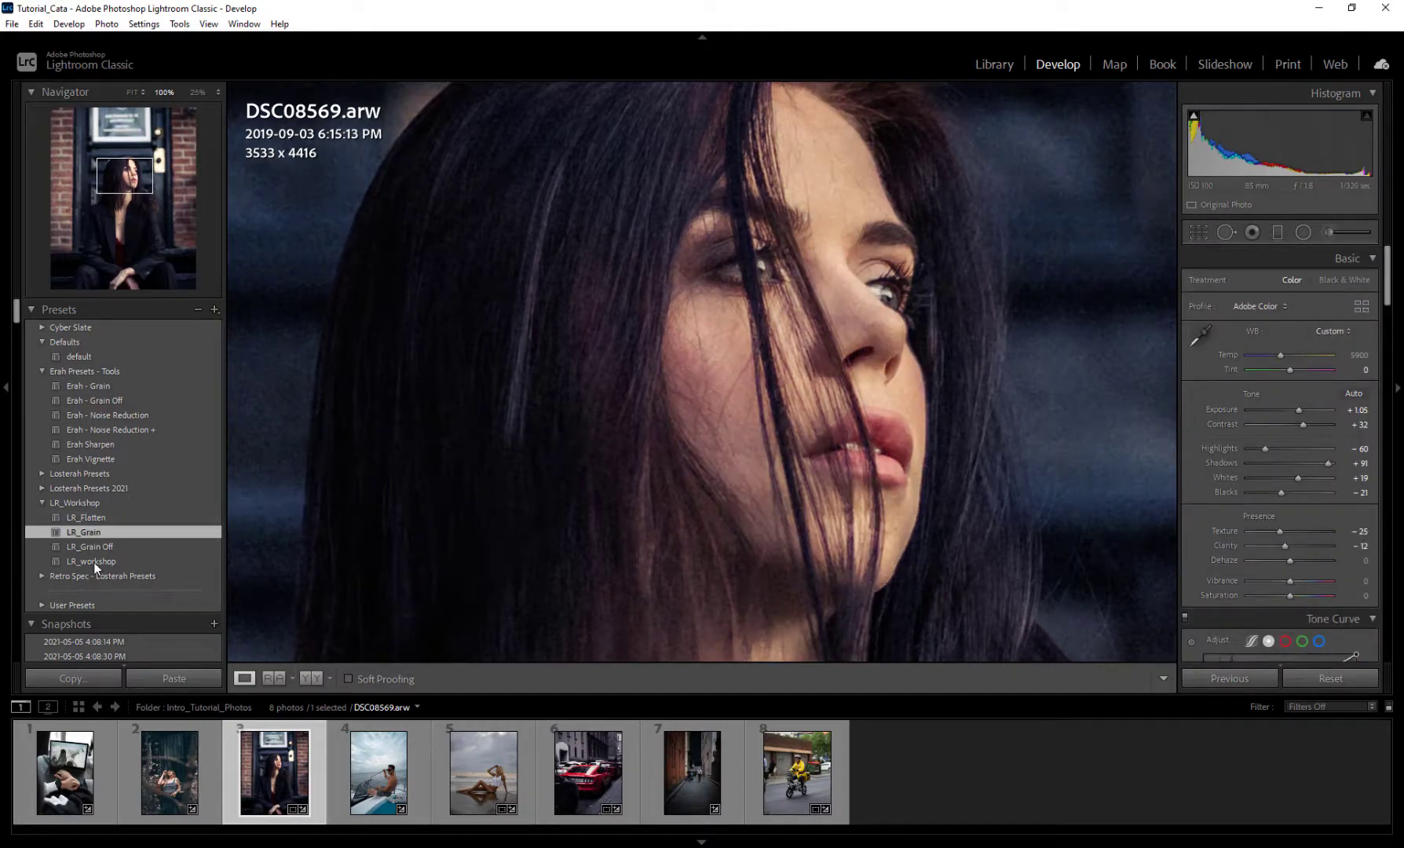
scroll(1221, 417, down, 2)
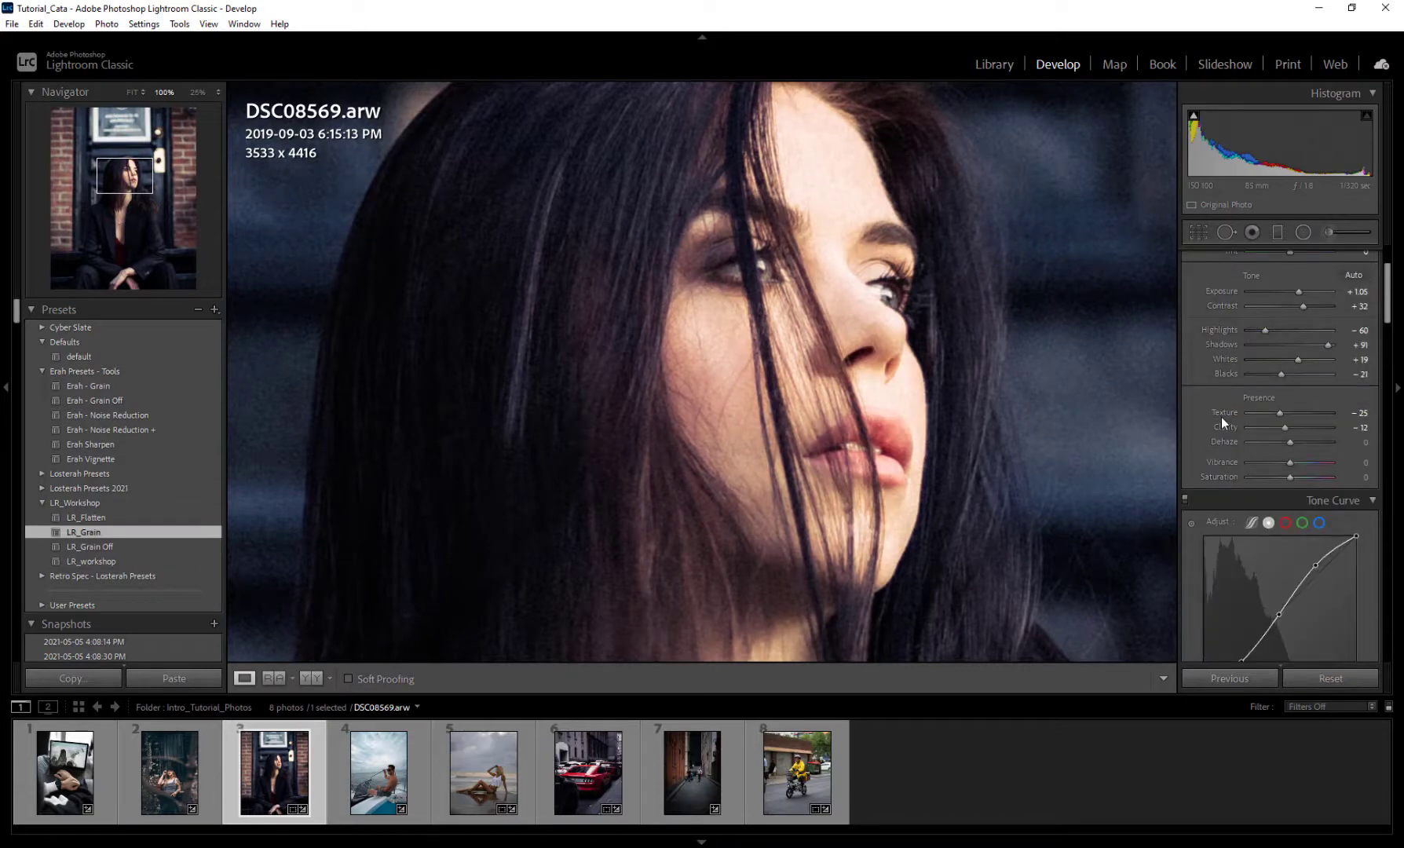
scroll(1221, 420, down, 8)
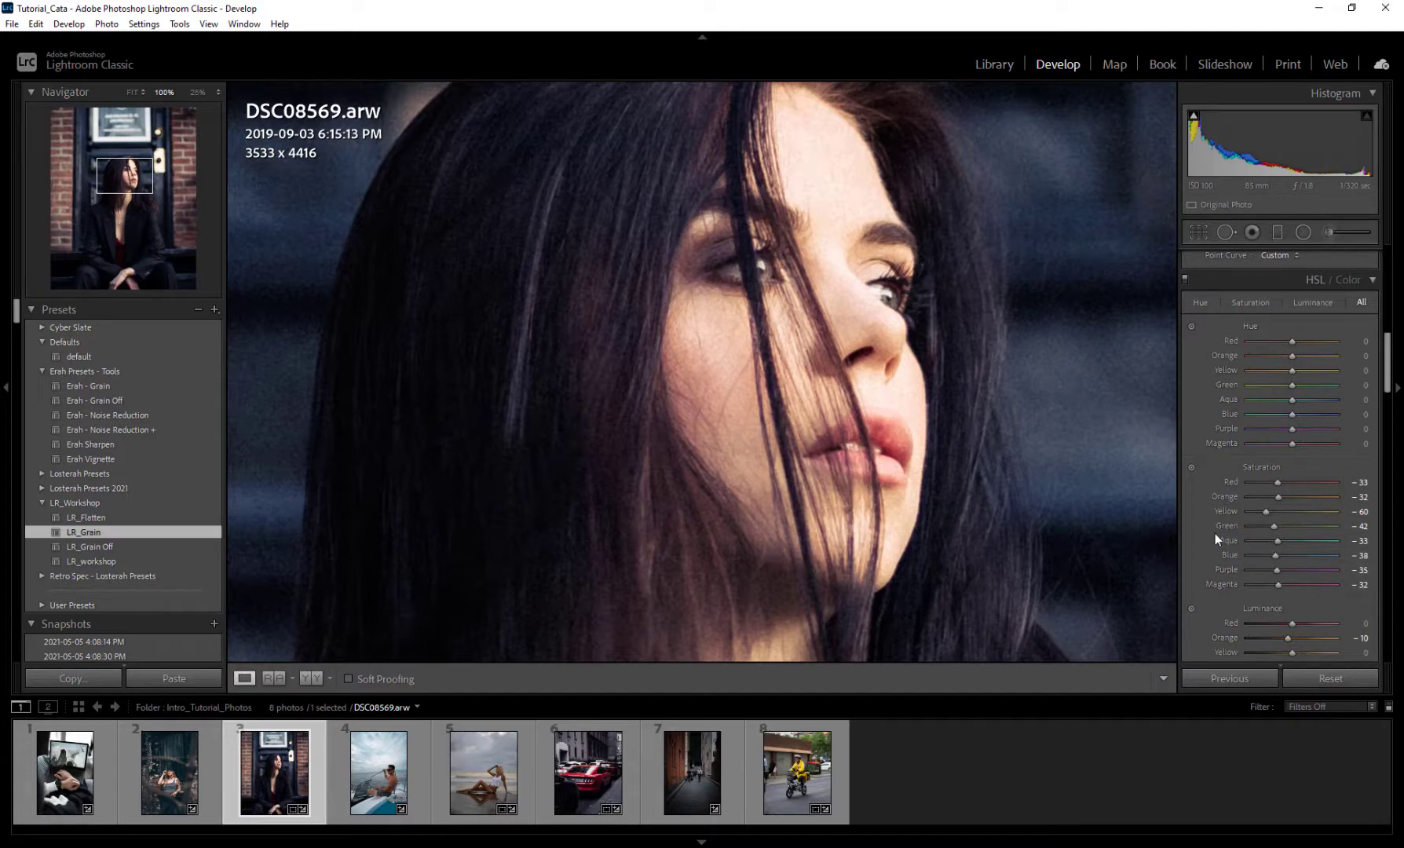
scroll(1216, 533, down, 3)
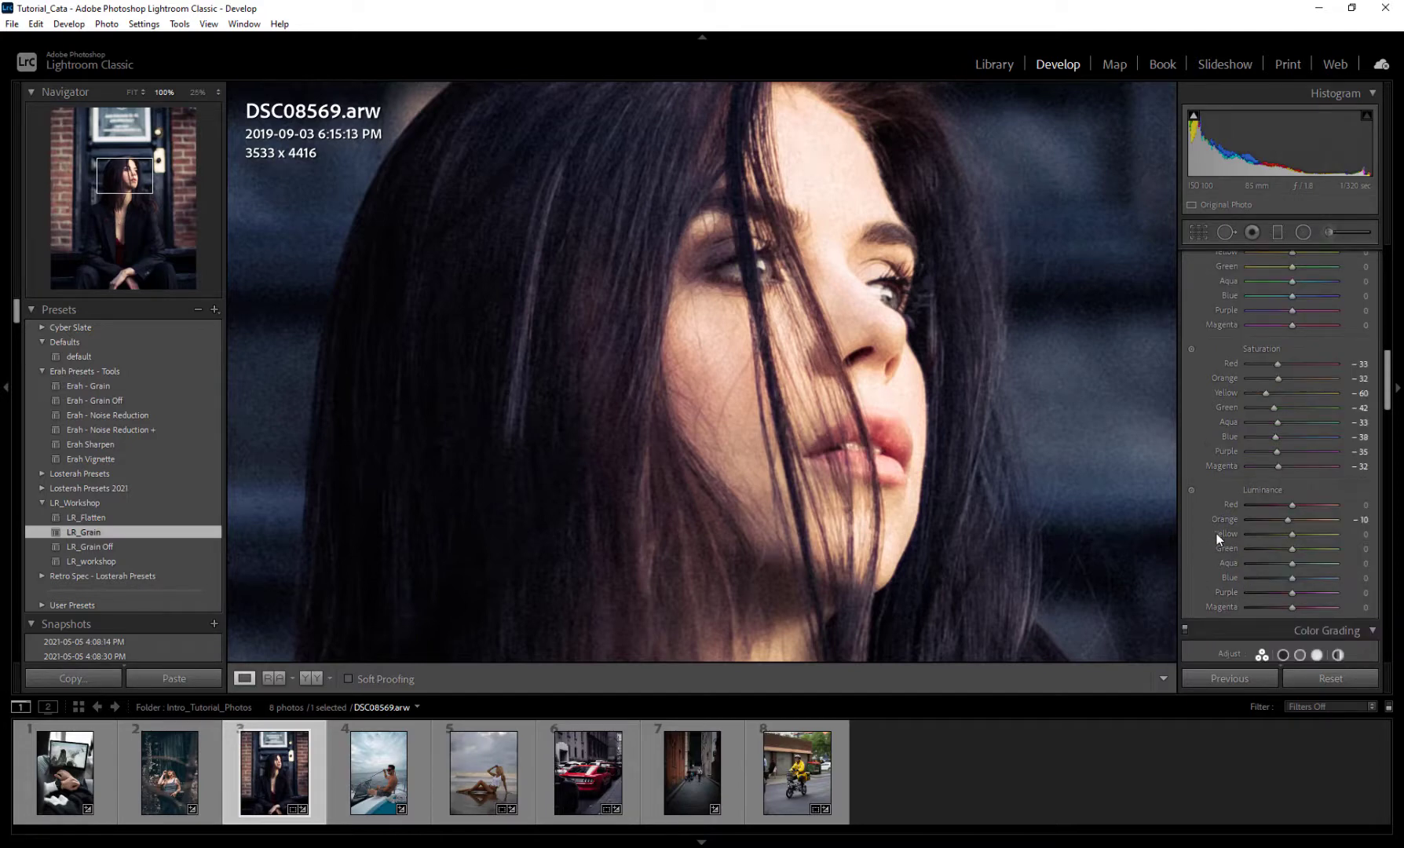
scroll(1239, 495, up, 8)
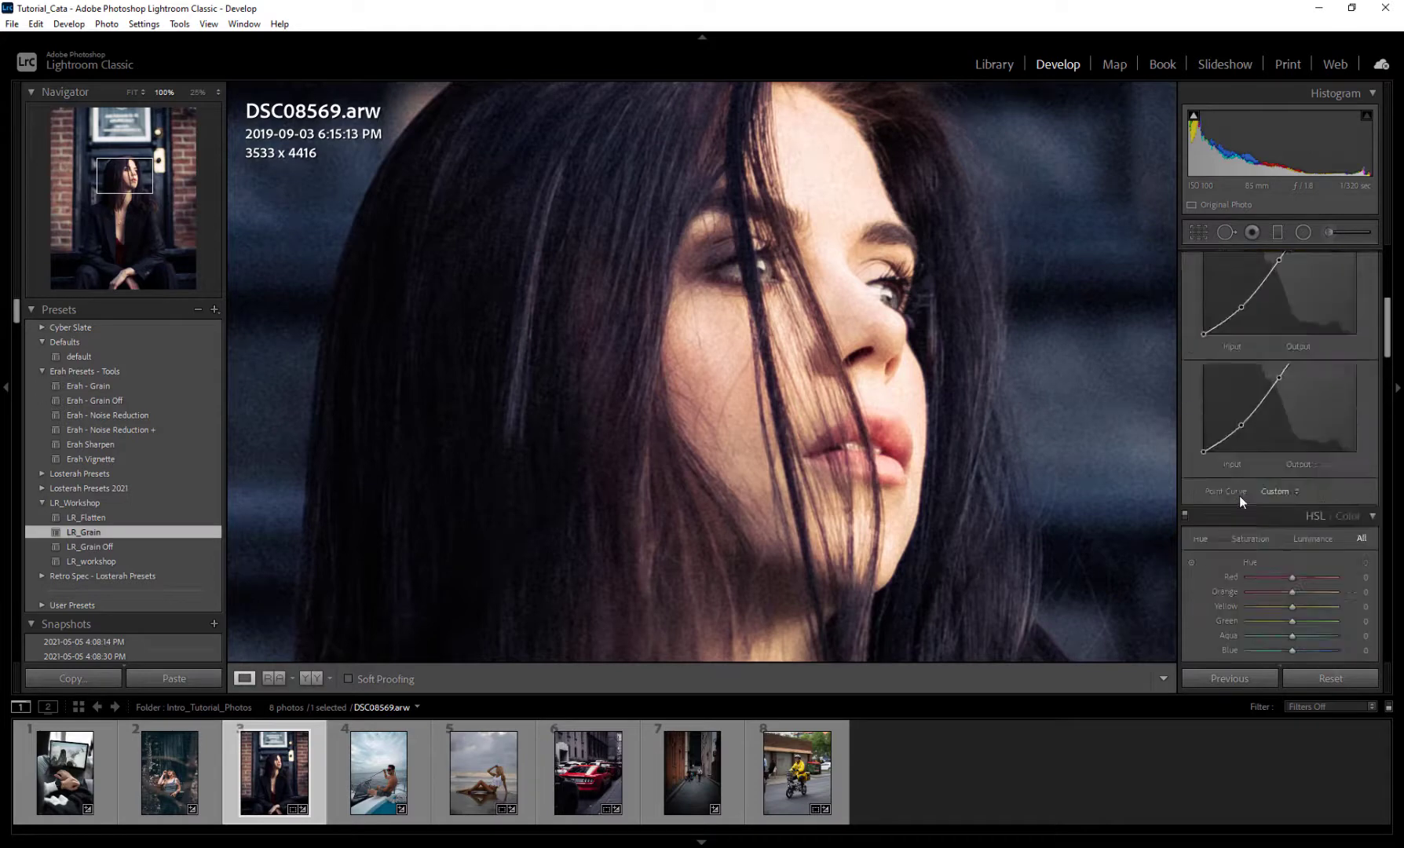